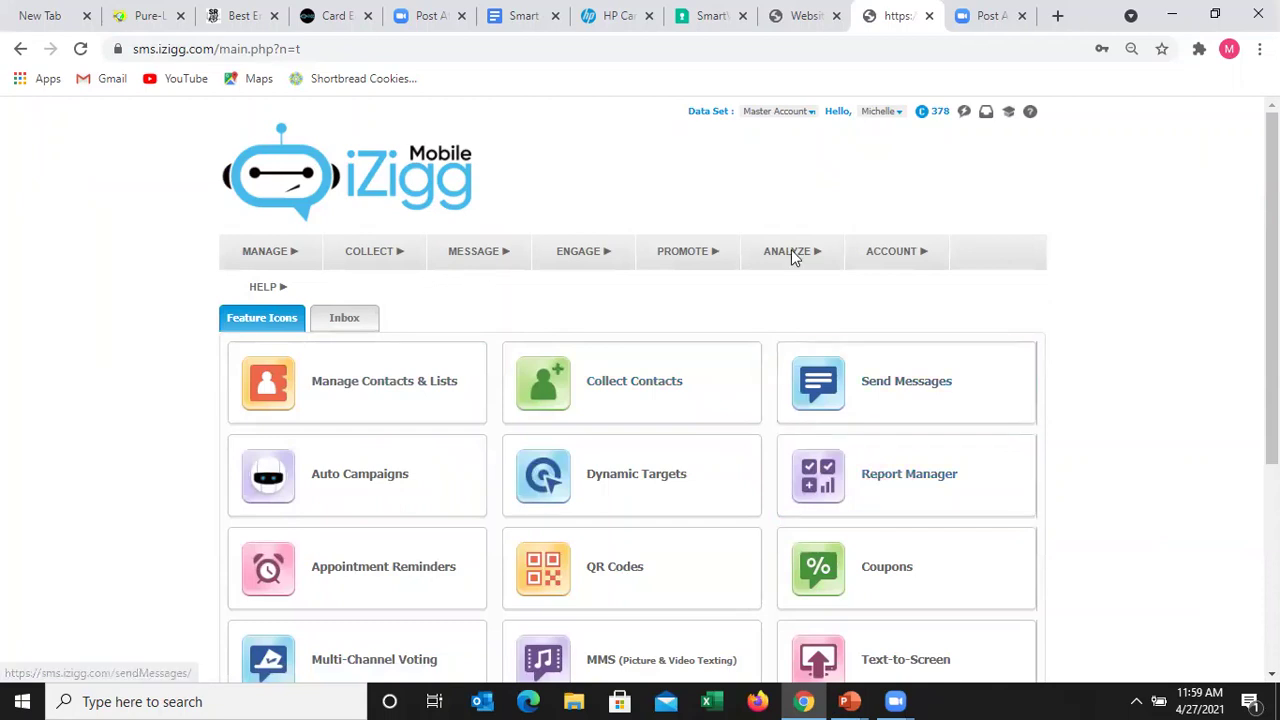
# Step: Start a new report in the Report Manager and name it SummerTimeSpecial1
pyautogui.moveTo(792, 256)
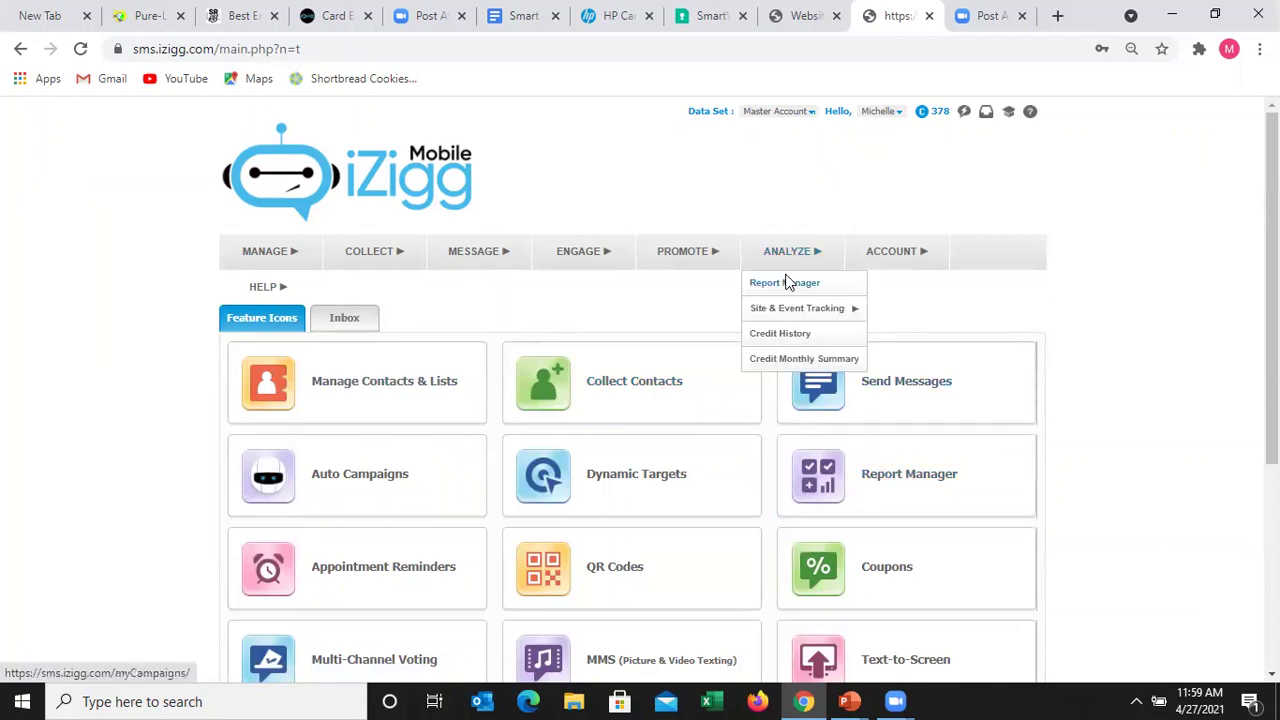
pyautogui.click(787, 283)
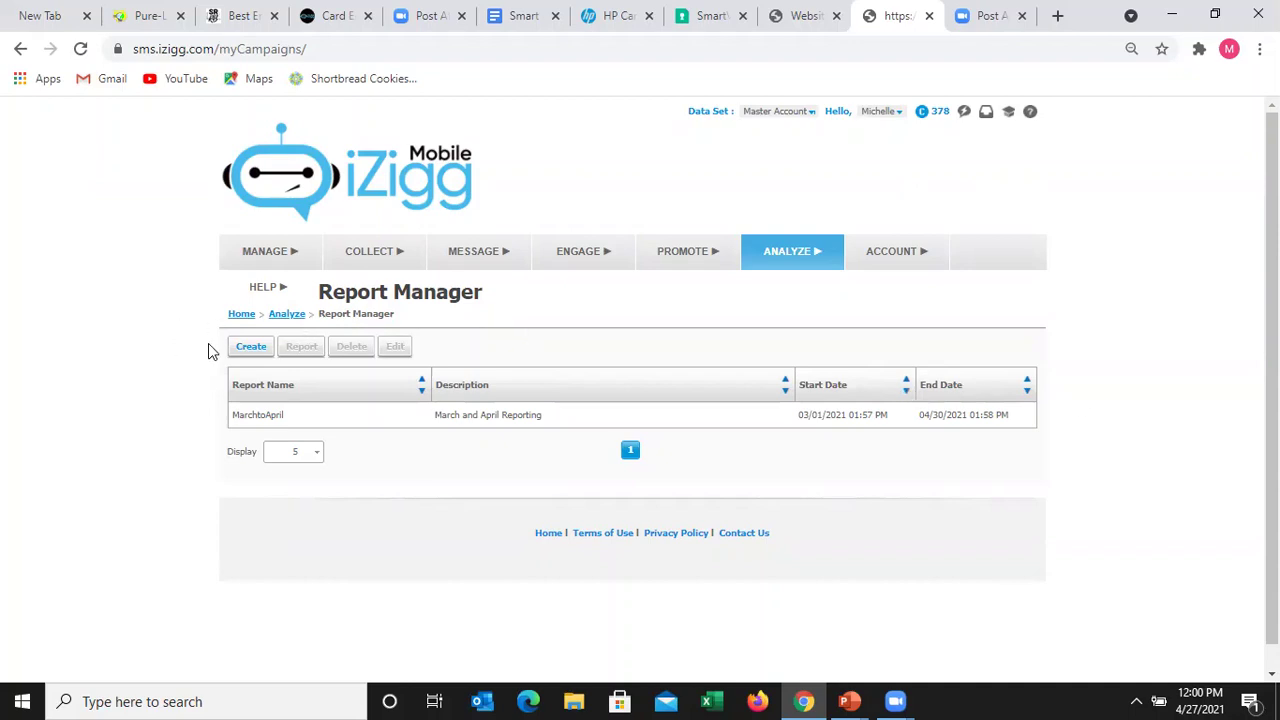
pyautogui.click(250, 350)
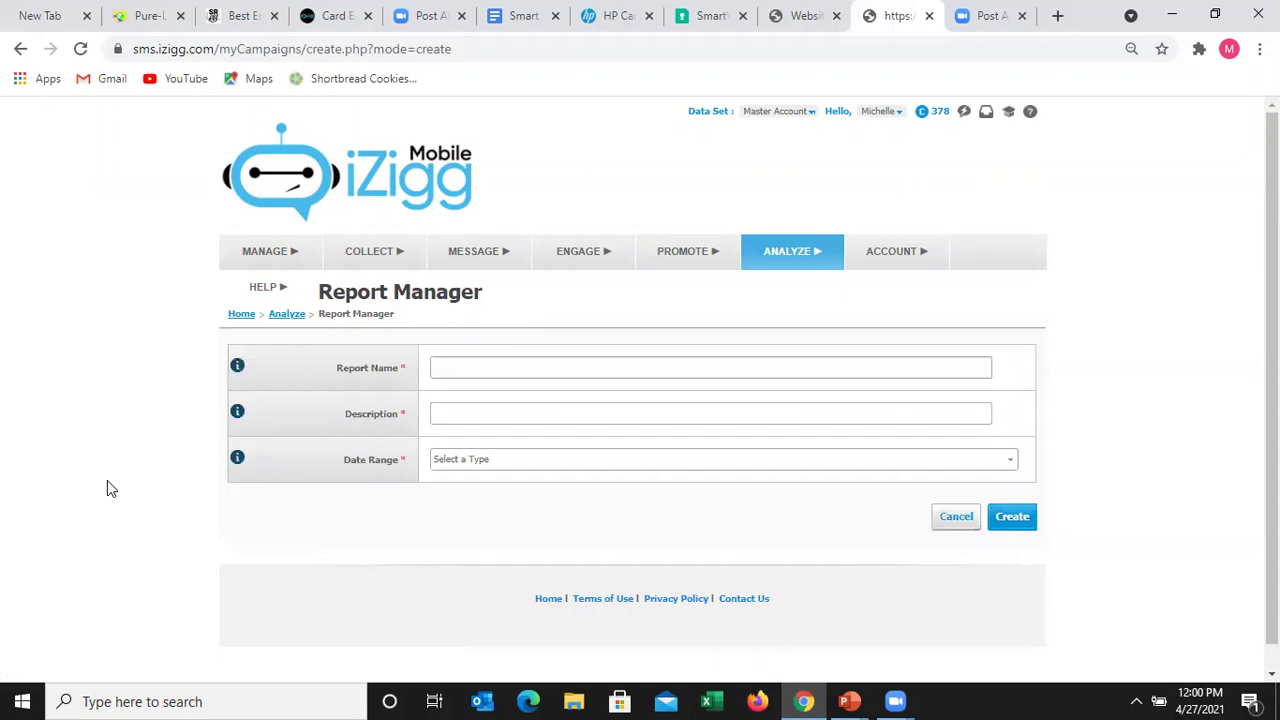
pyautogui.click(504, 371)
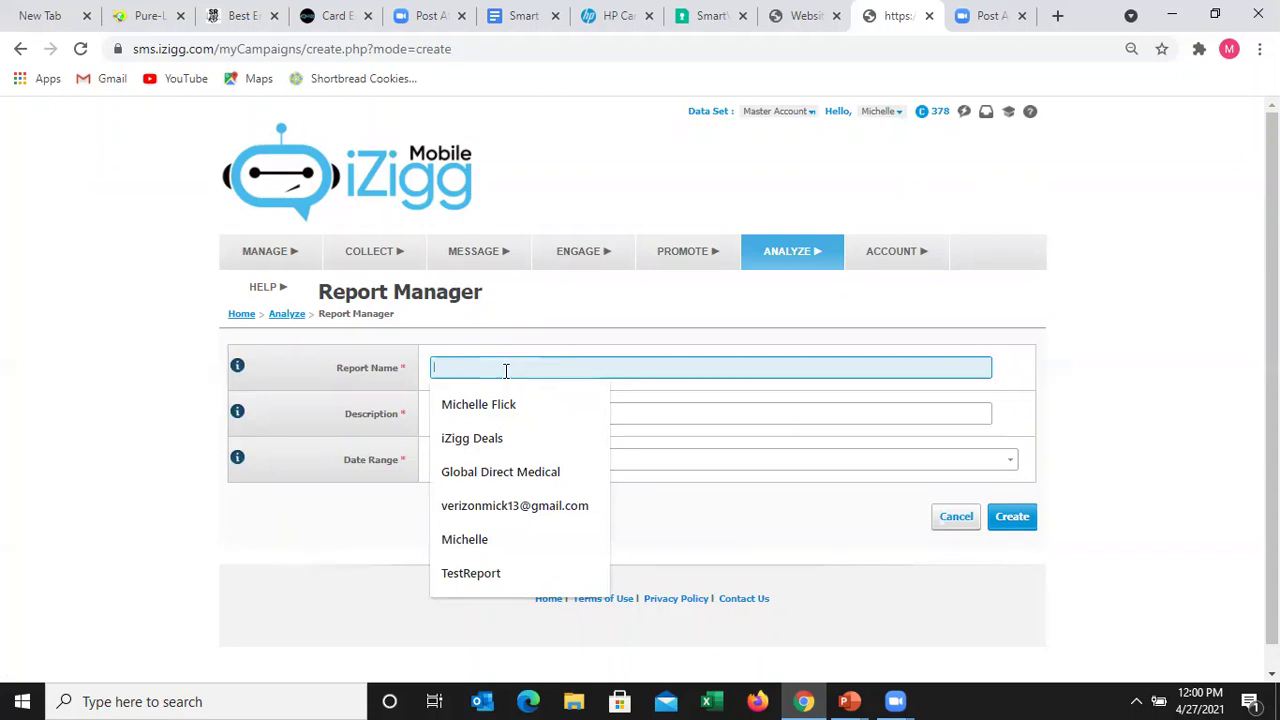
pyautogui.write('Summ')
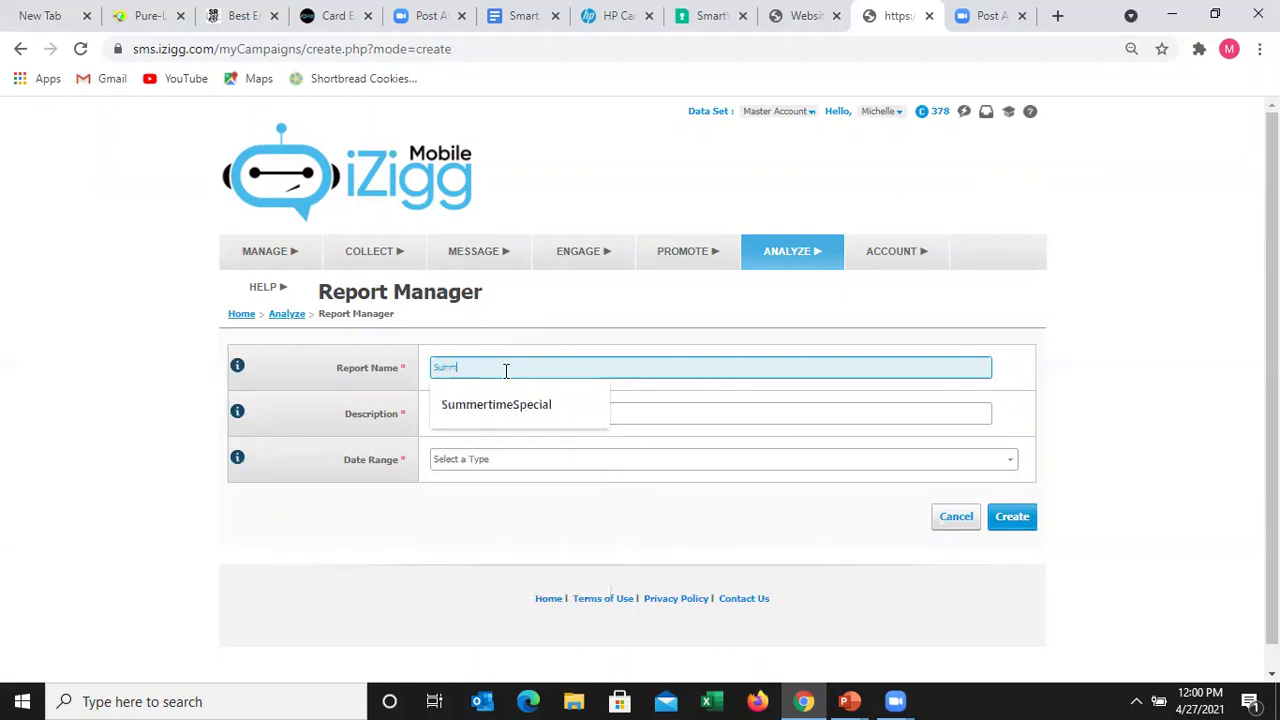
pyautogui.write('erTimeSpecial')
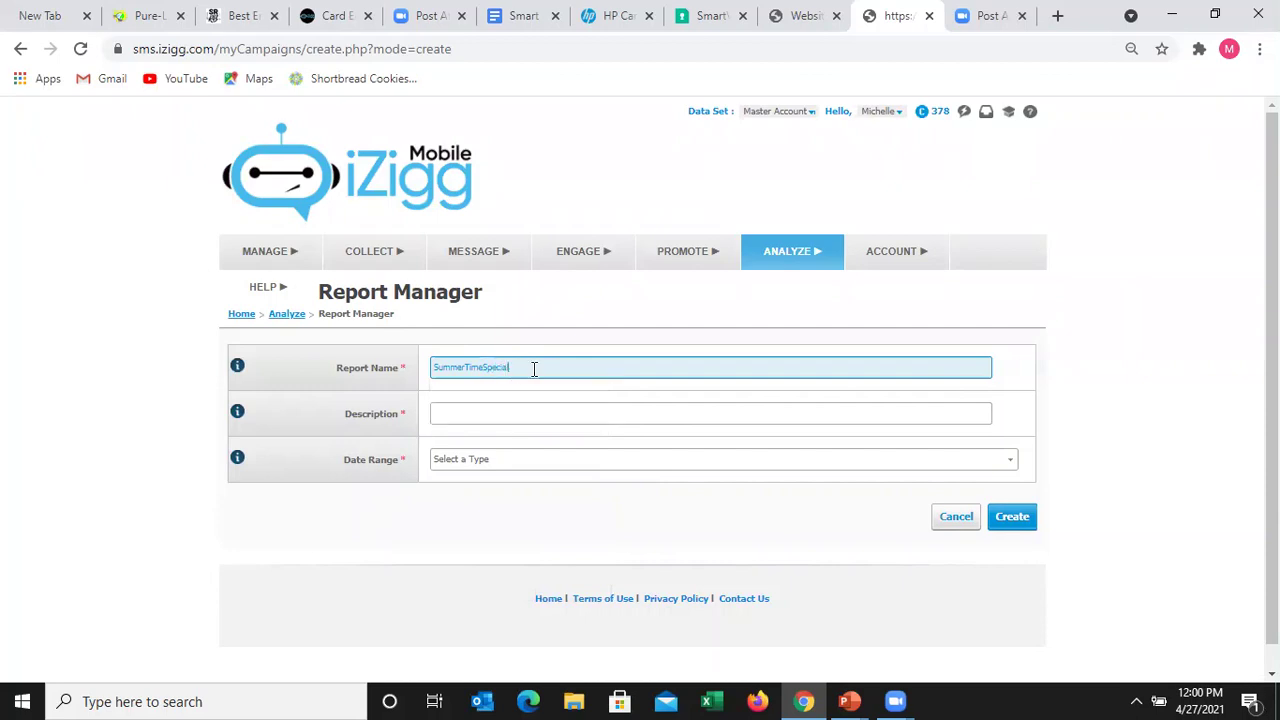
pyautogui.doubleClick(534, 369)
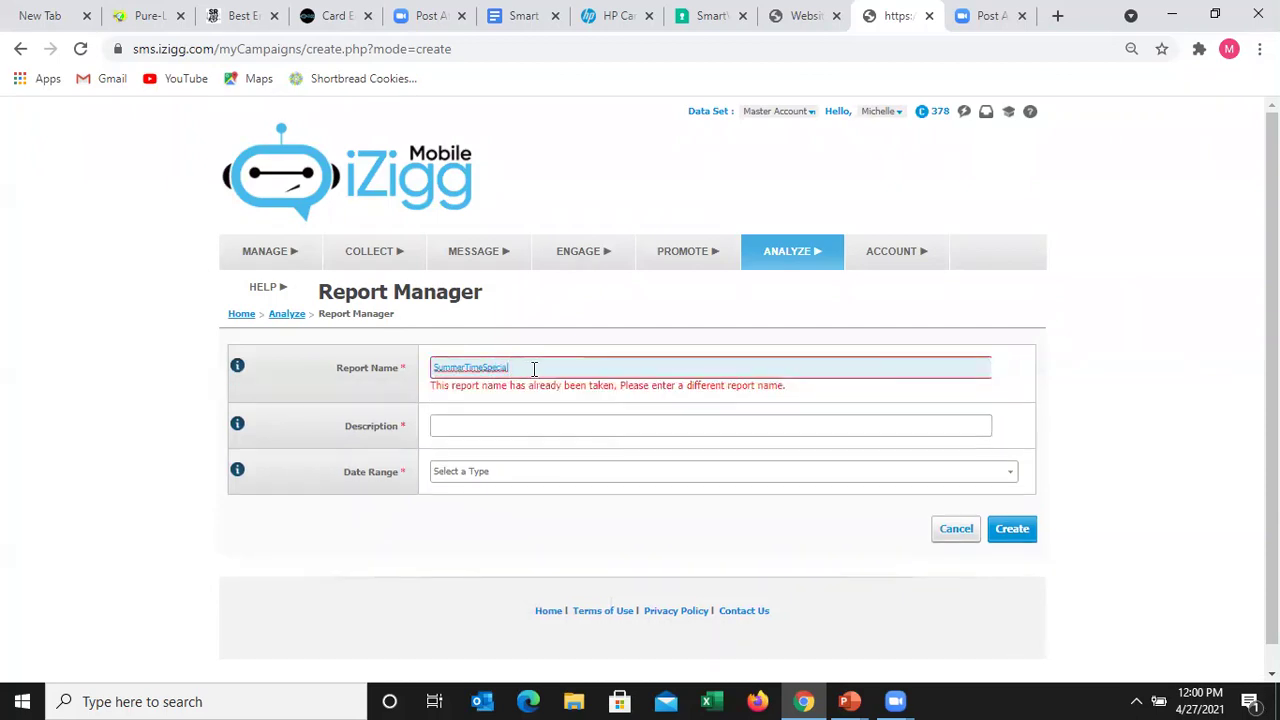
pyautogui.click(534, 368)
pyautogui.write('1')
# Step: Enter "Summer Promotion Series" as the report's description
pyautogui.click(474, 432)
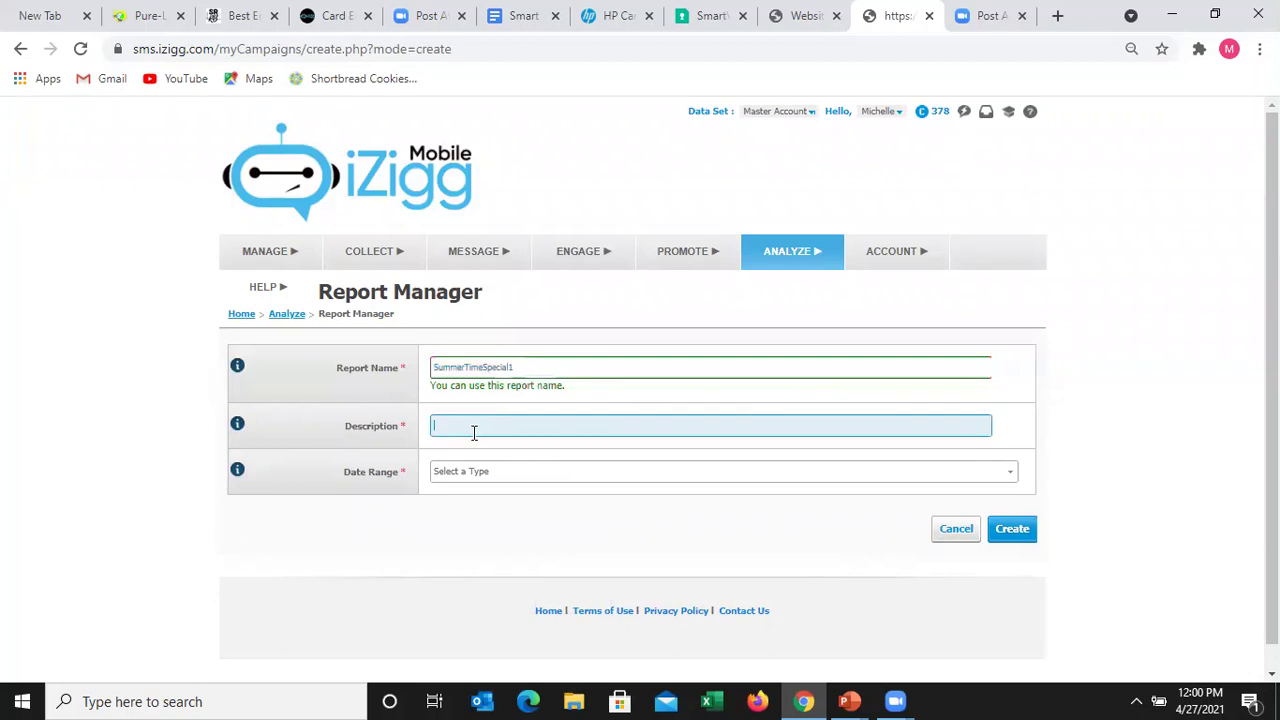
pyautogui.click(474, 432)
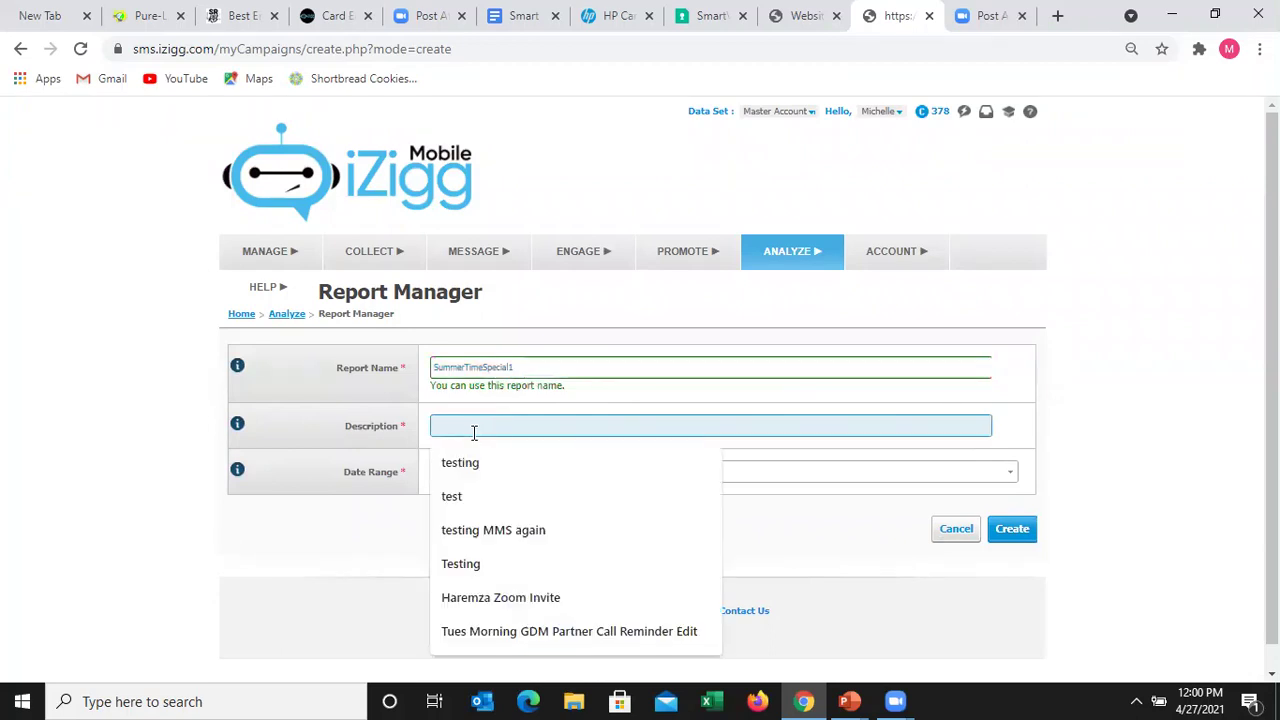
pyautogui.write('Summer')
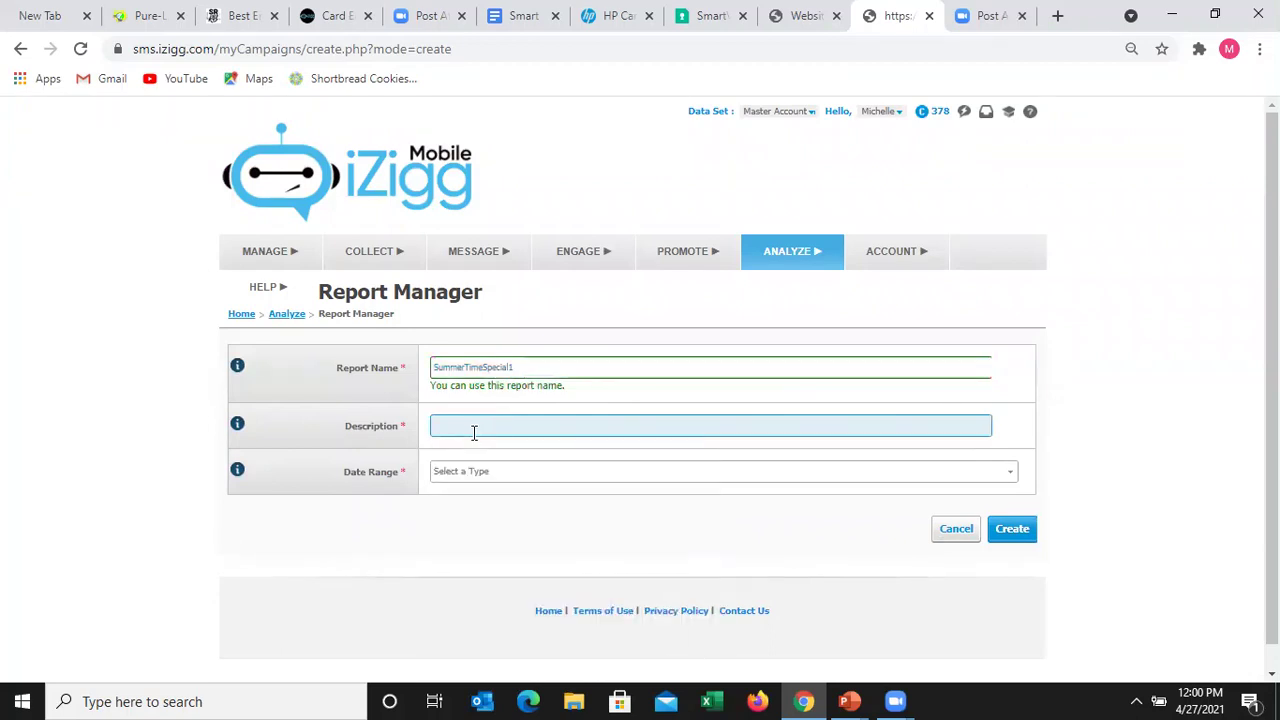
pyautogui.write(' Promotion')
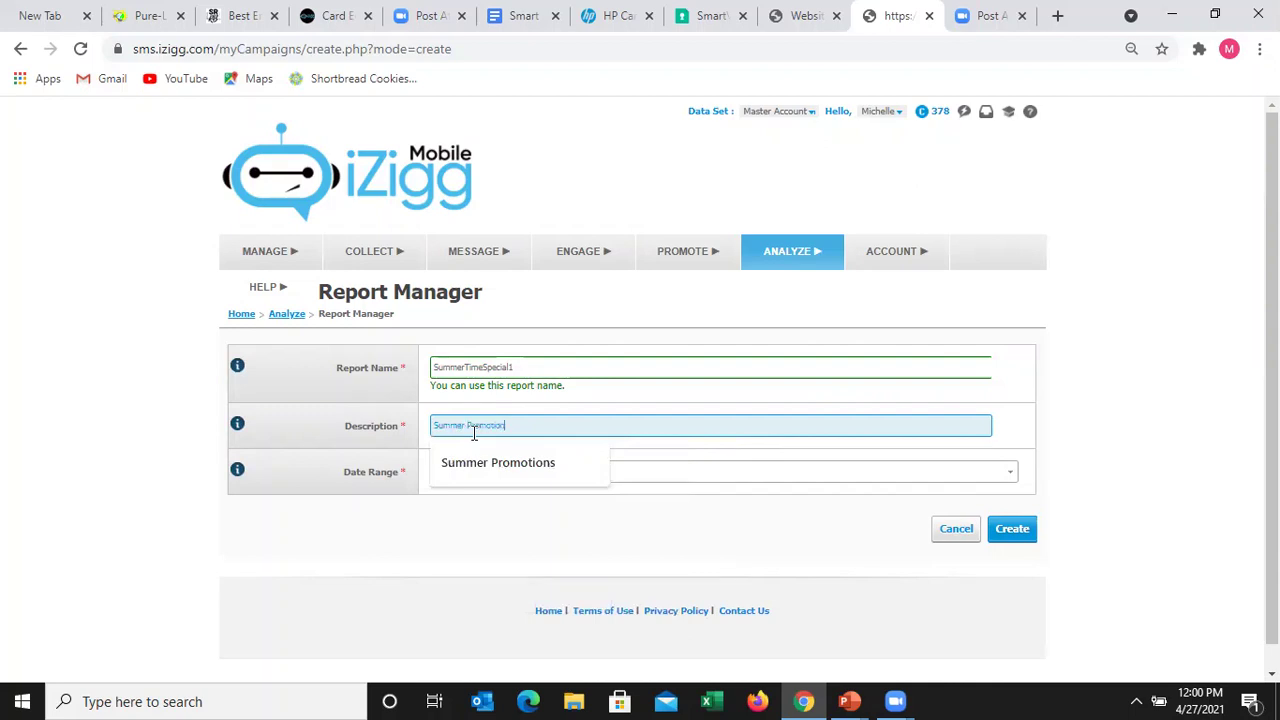
pyautogui.write(' Series')
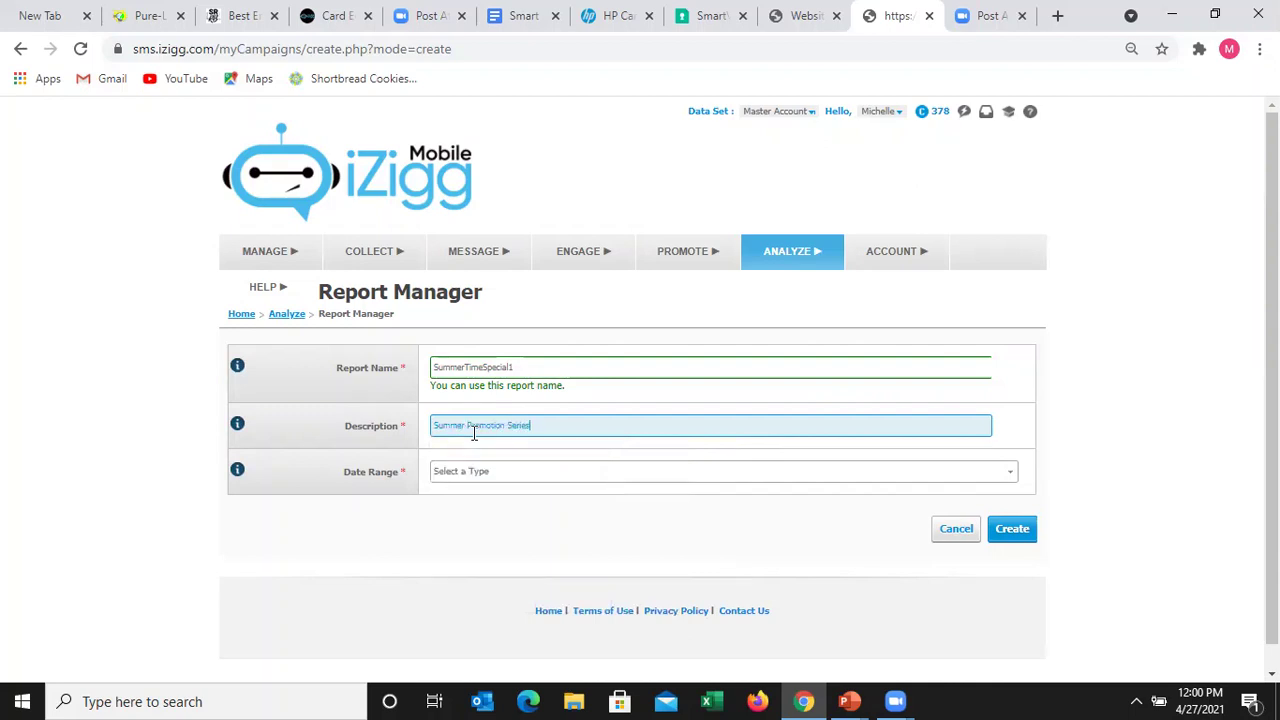
# Step: Set the report's date range to Unlimited and create the report
pyautogui.click(540, 472)
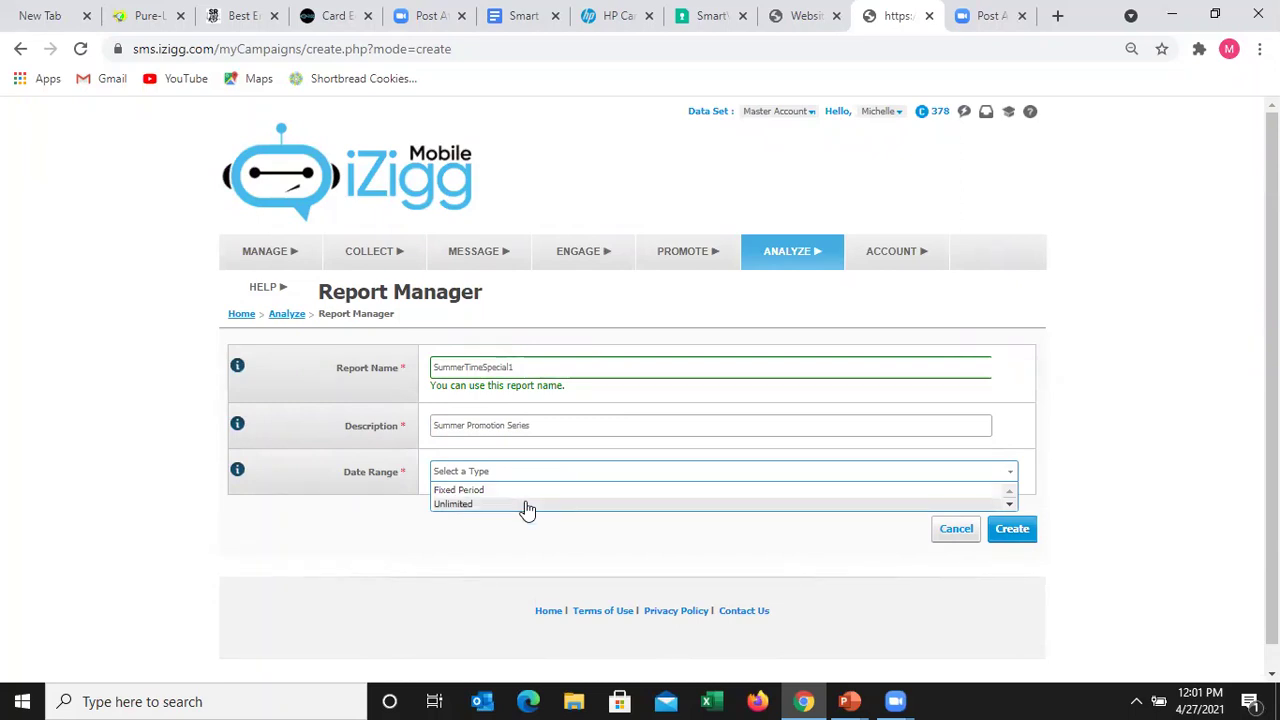
pyautogui.click(527, 505)
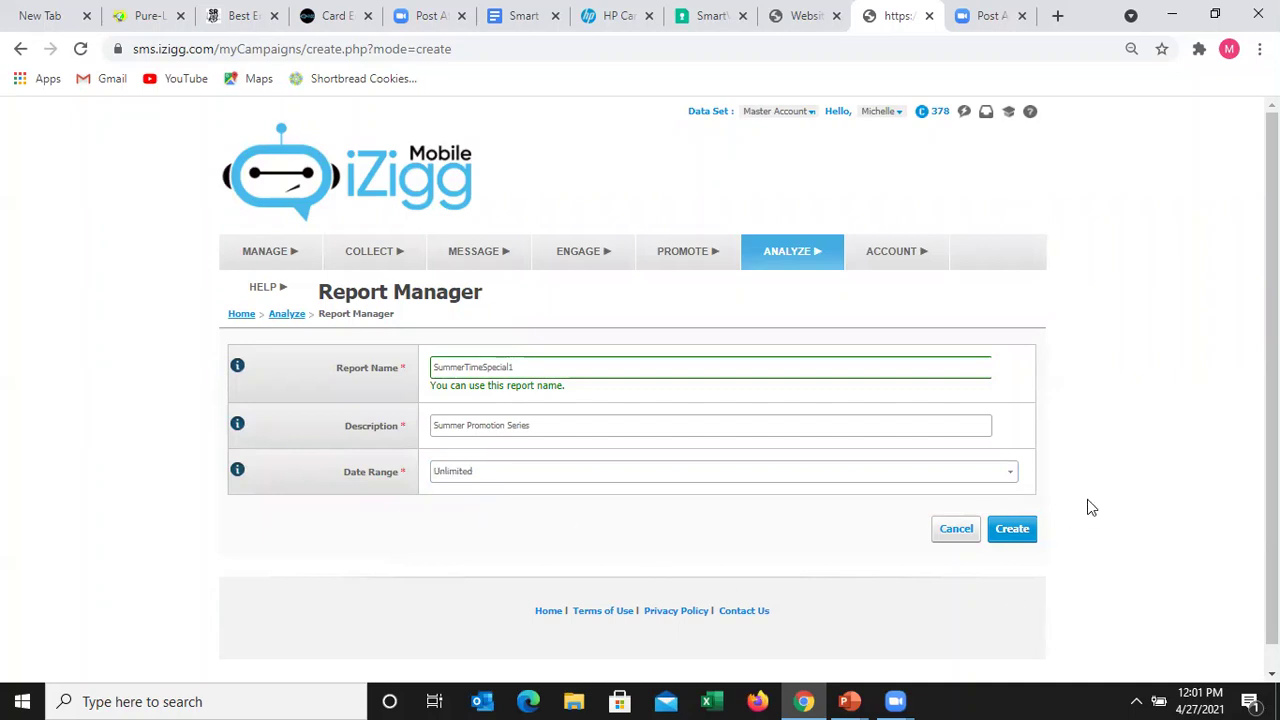
pyautogui.click(1010, 532)
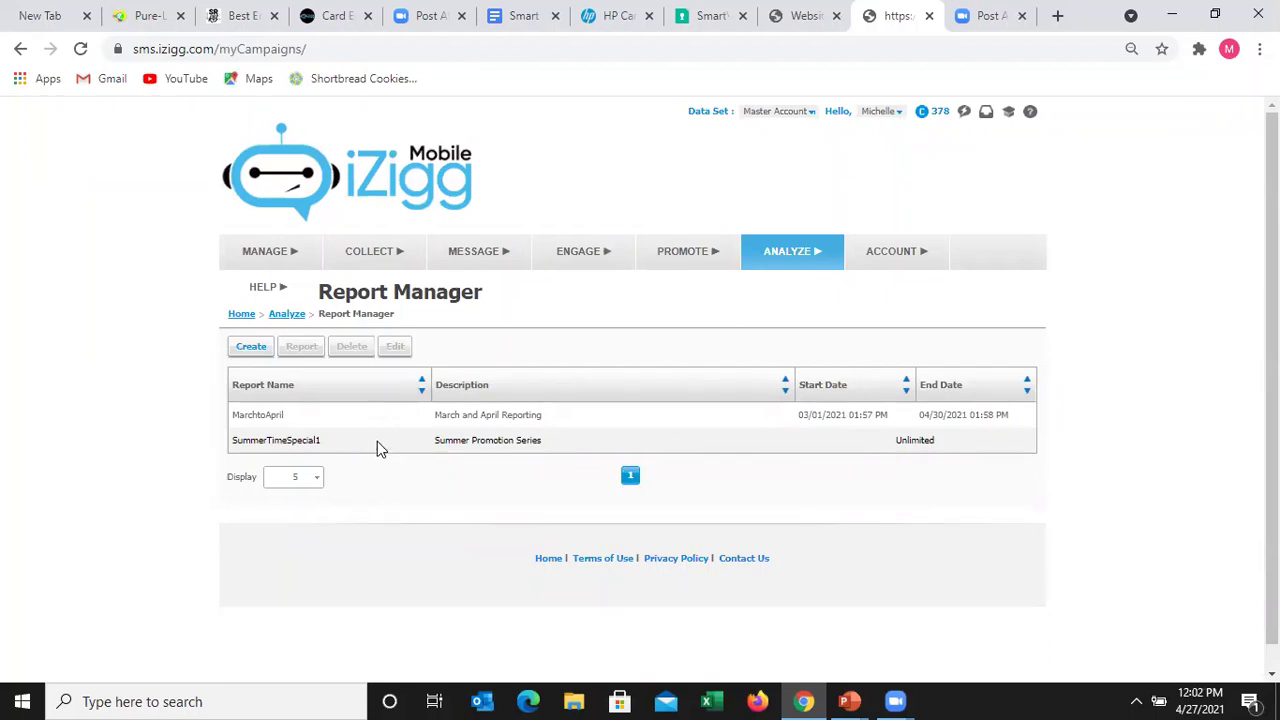
# Step: Open the report page of SummerTimeSpecial1 from the Report Manager list
pyautogui.click(381, 446)
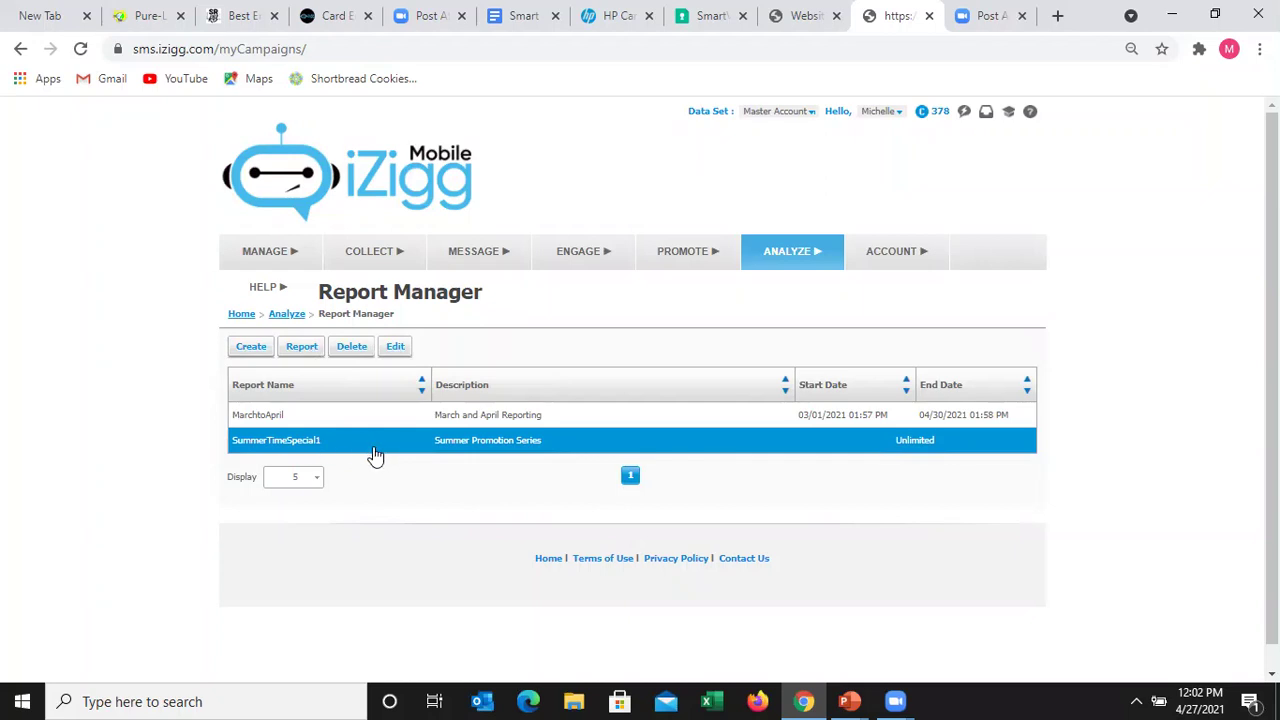
pyautogui.click(299, 347)
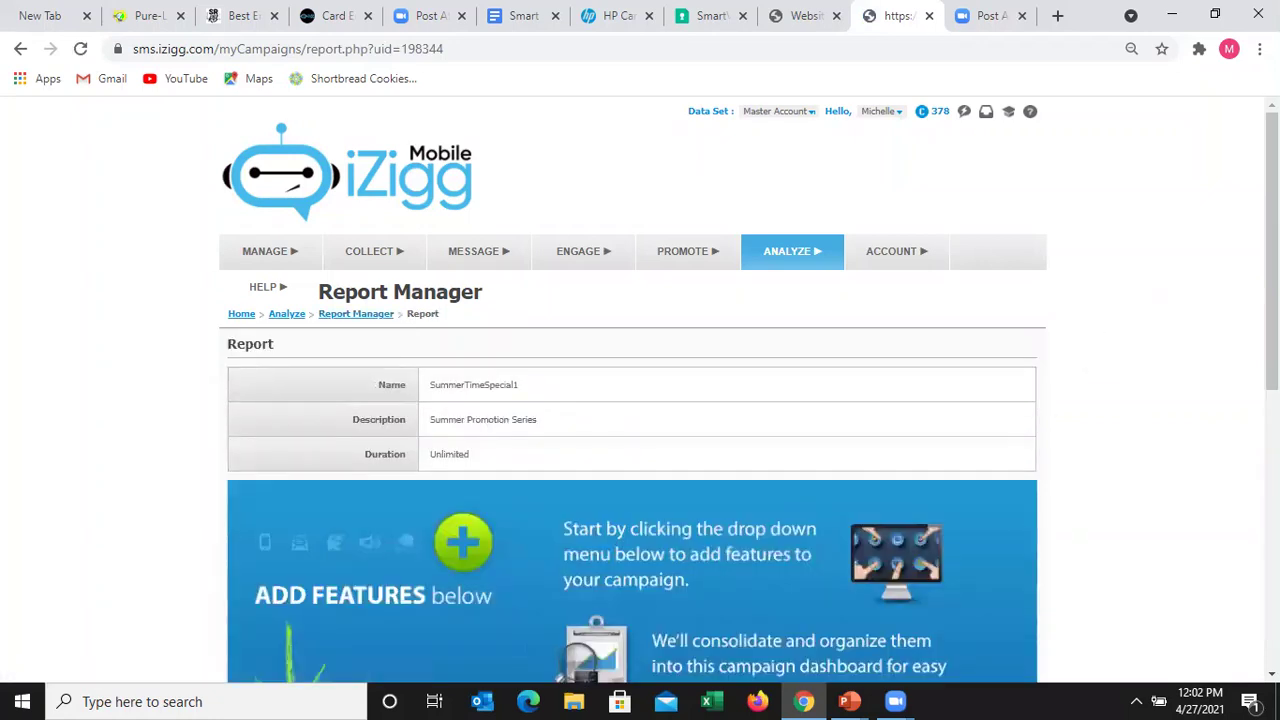
pyautogui.scroll(-3, 640, 390)
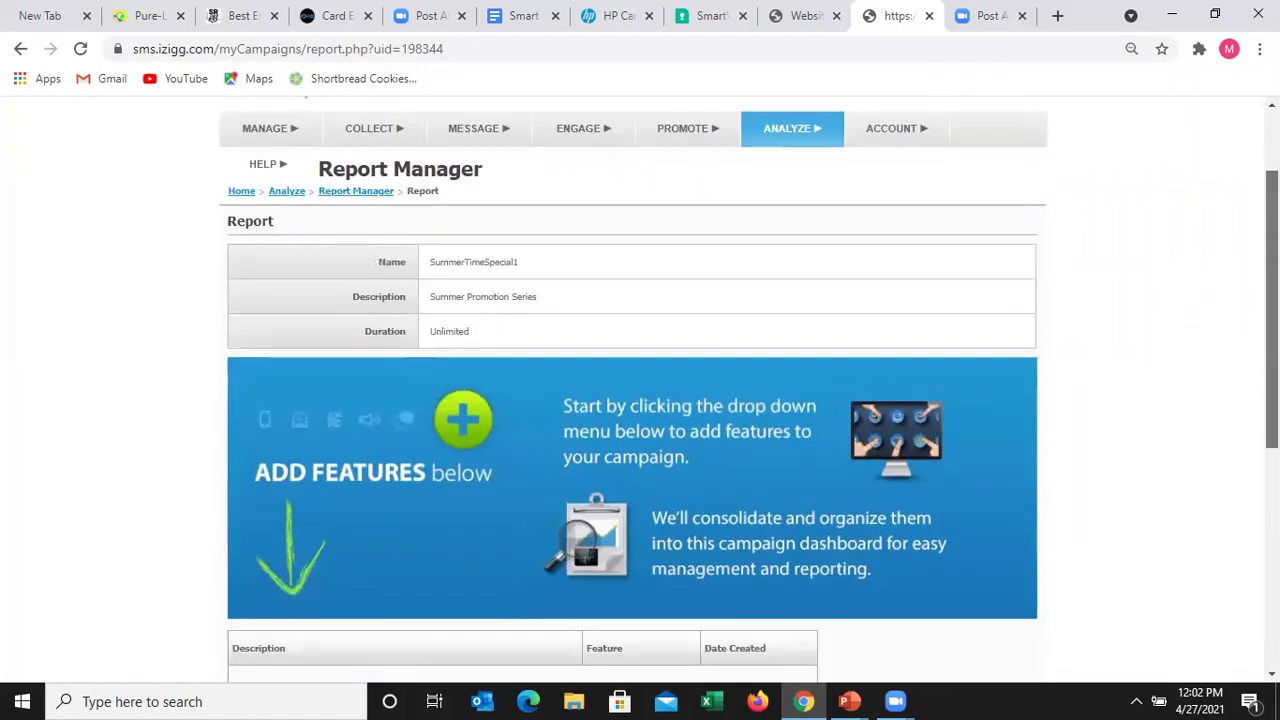
pyautogui.scroll(-2, 766, 449)
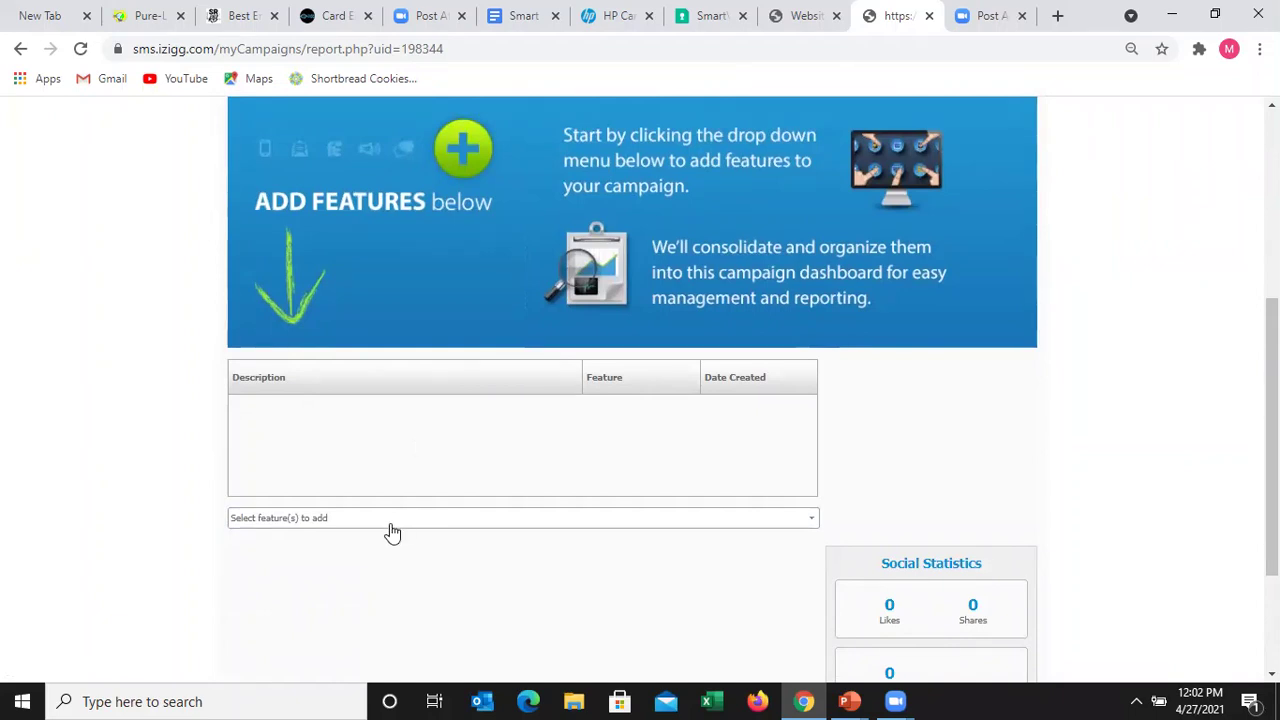
# Step: Choose the Mobile Keyword feature for the report, using an existing mobile keyword
pyautogui.click(319, 529)
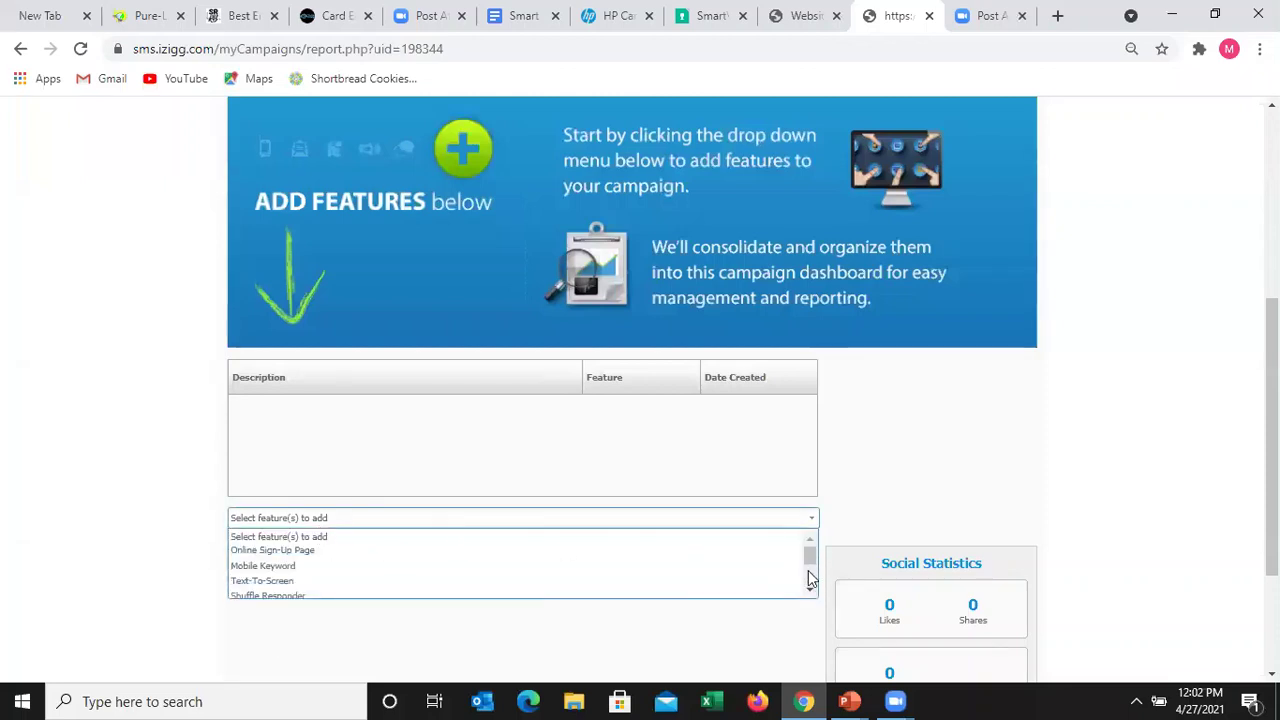
pyautogui.scroll(-3, 810, 550)
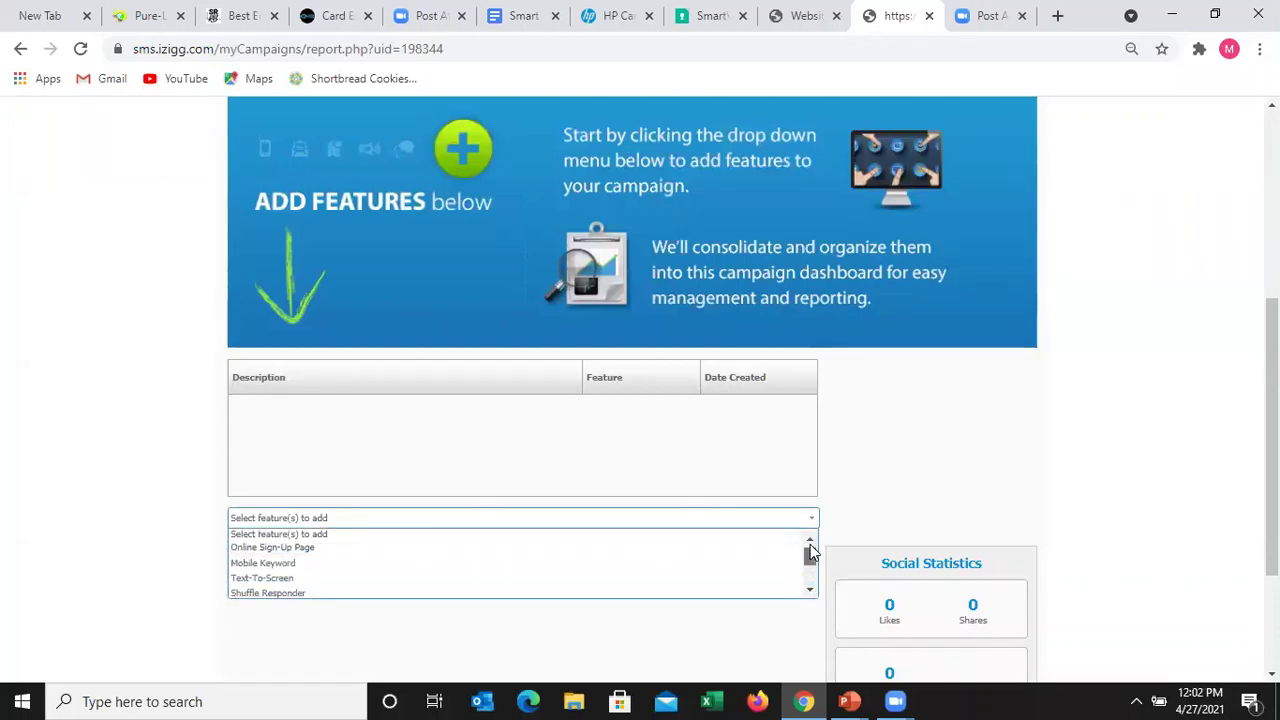
pyautogui.scroll(3, 477, 551)
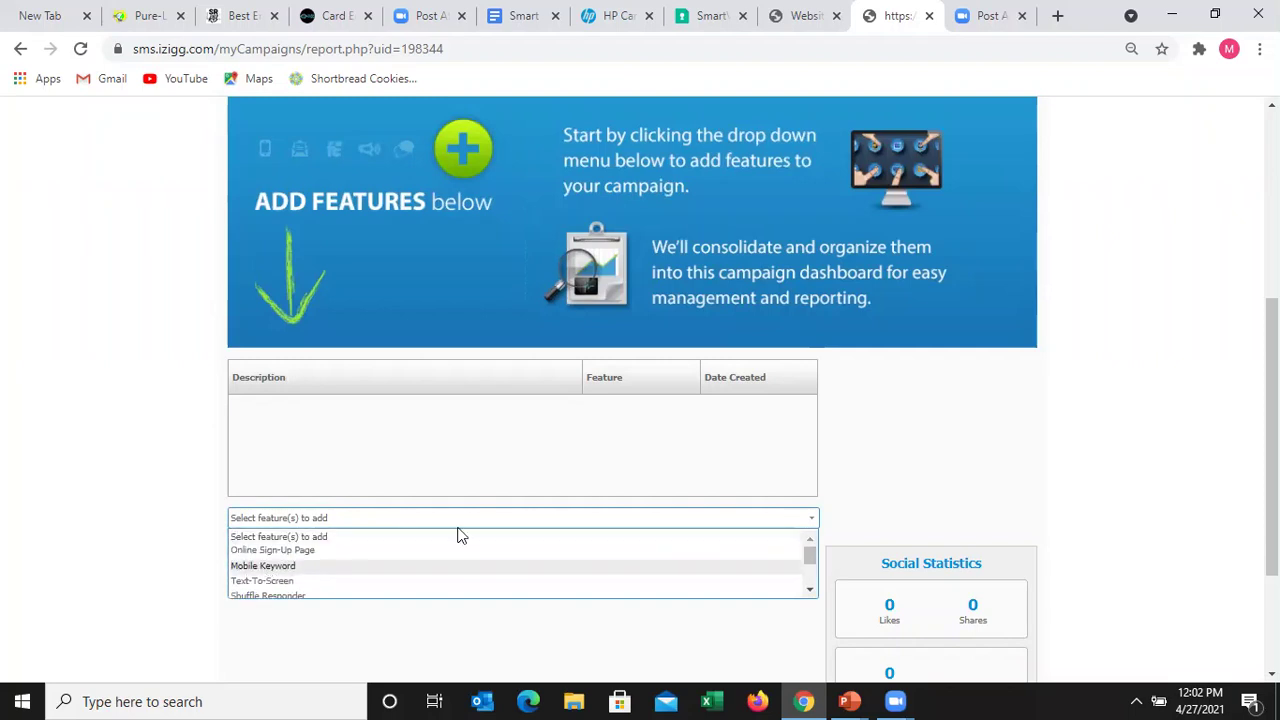
pyautogui.press('Return')
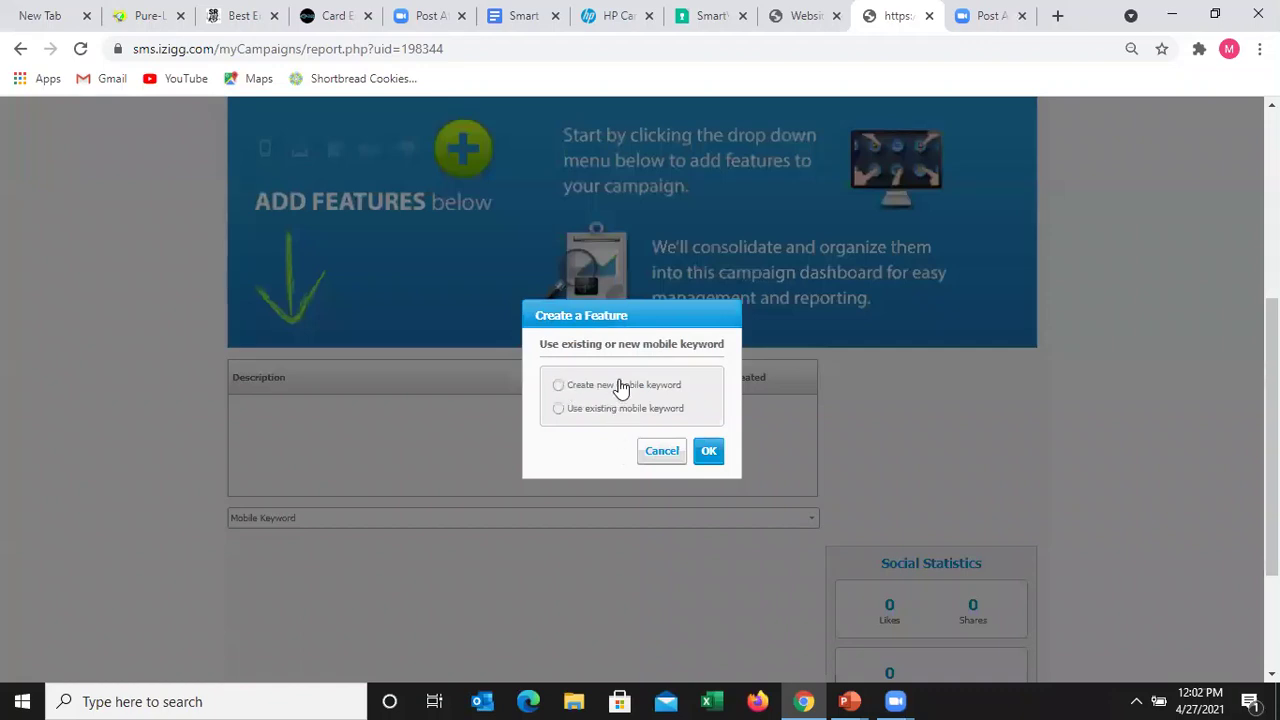
pyautogui.click(559, 409)
pyautogui.click(709, 451)
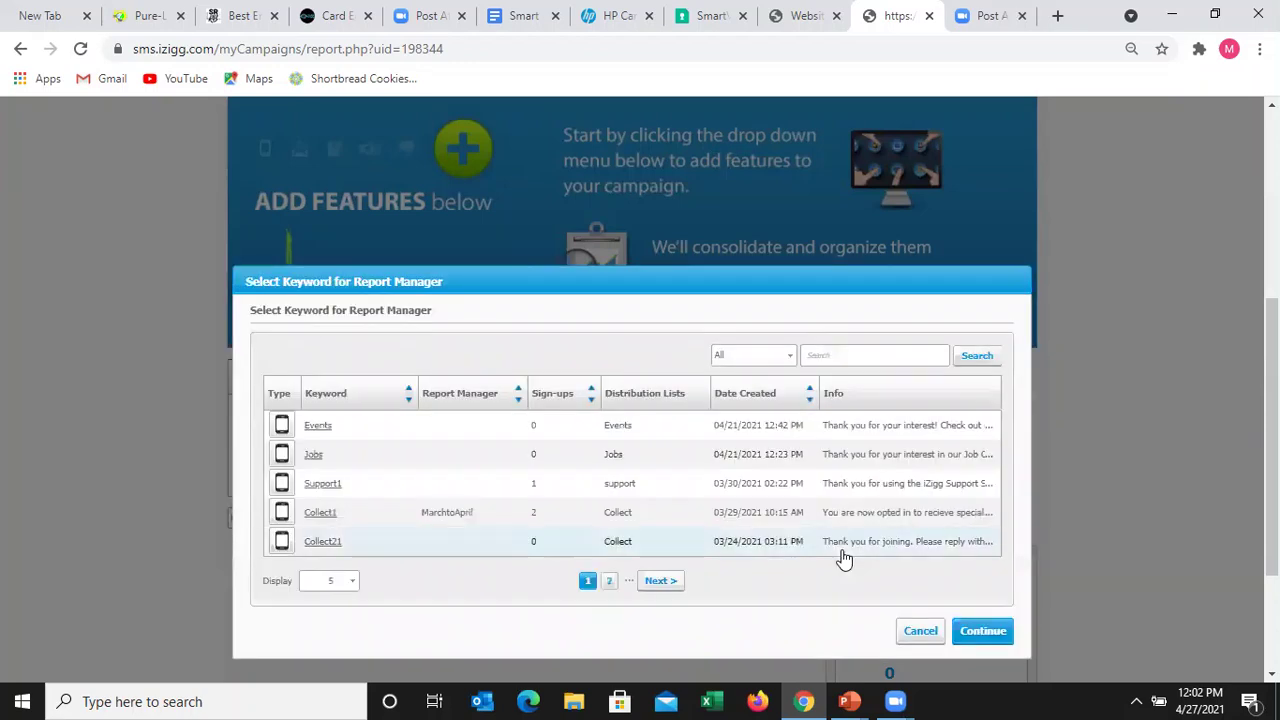
# Step: Display 20 keywords per page and add the Collect keyword to the report
pyautogui.click(353, 585)
pyautogui.click(331, 634)
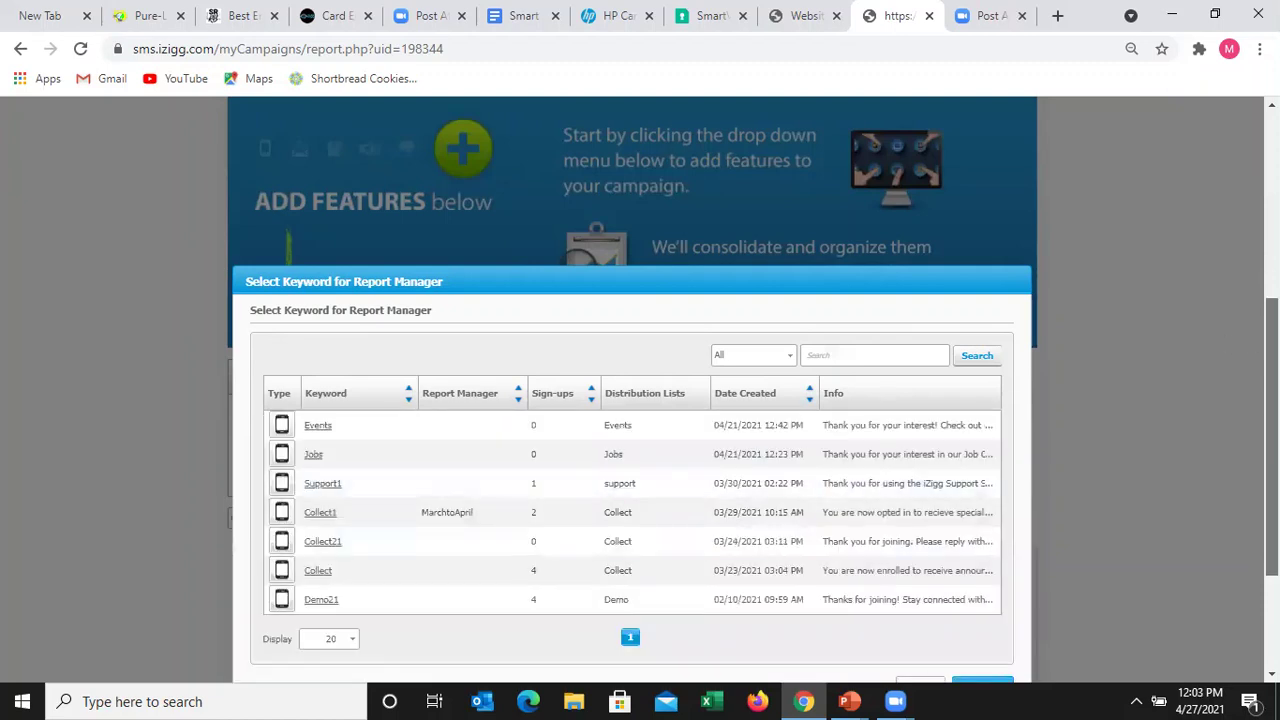
pyautogui.scroll(-1, 700, 372)
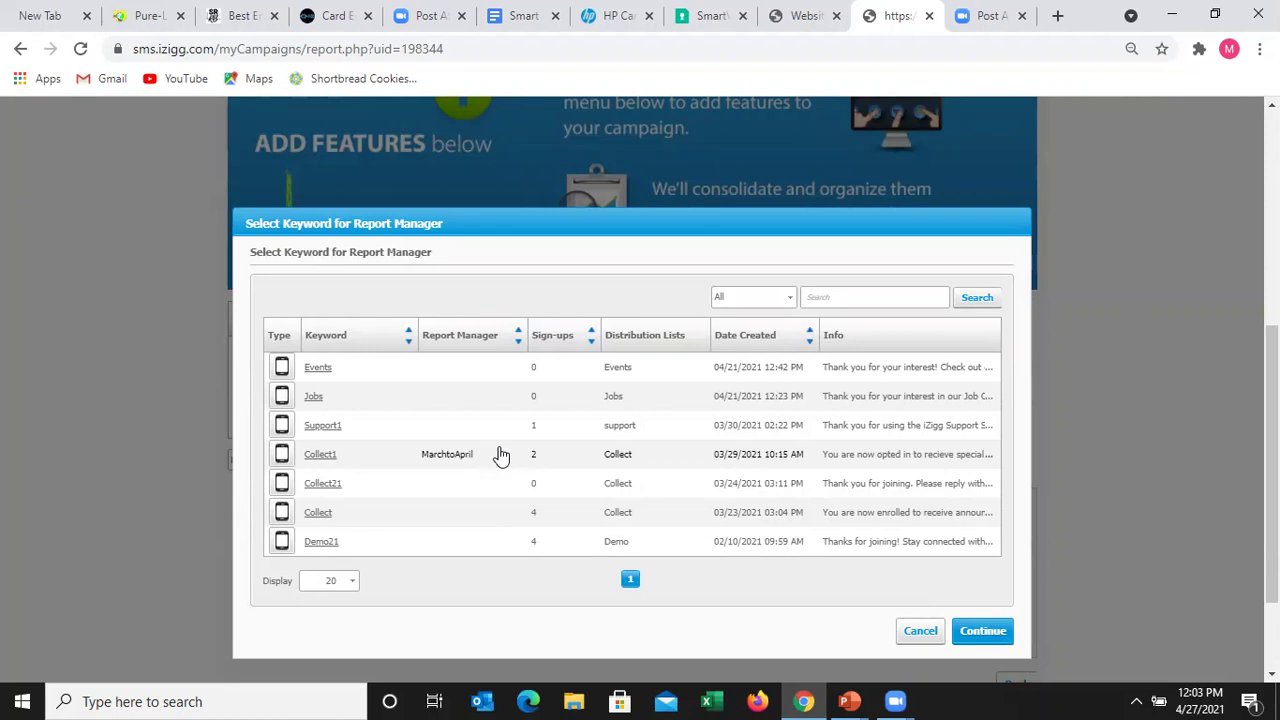
pyautogui.click(445, 520)
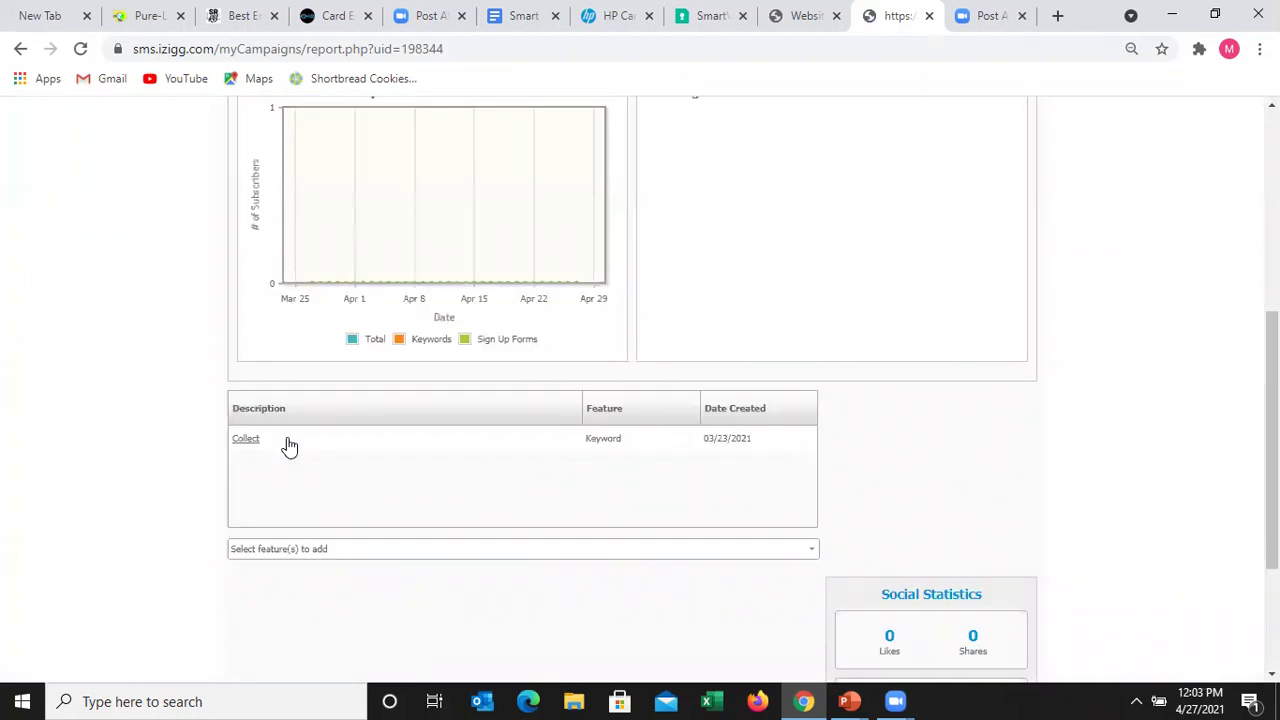
# Step: Add a Send Message feature to the report, using the previously sent message "More Testing"
pyautogui.click(289, 446)
pyautogui.click(366, 558)
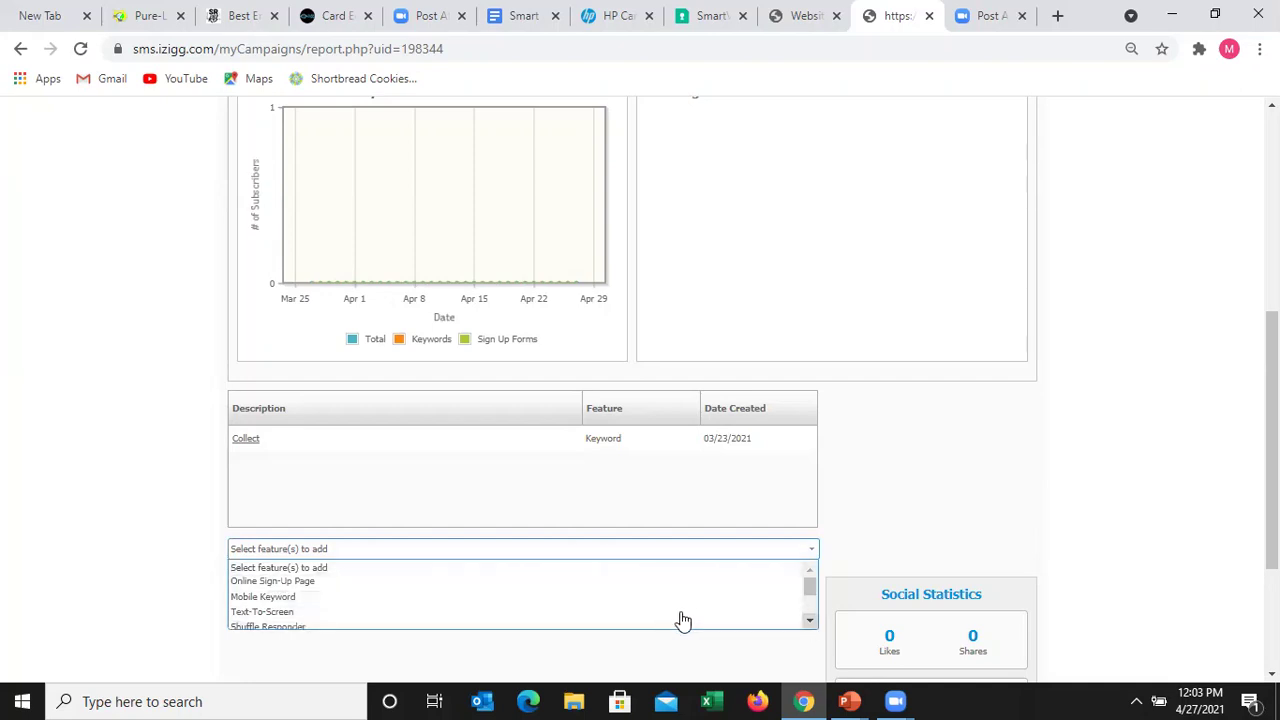
pyautogui.click(810, 621)
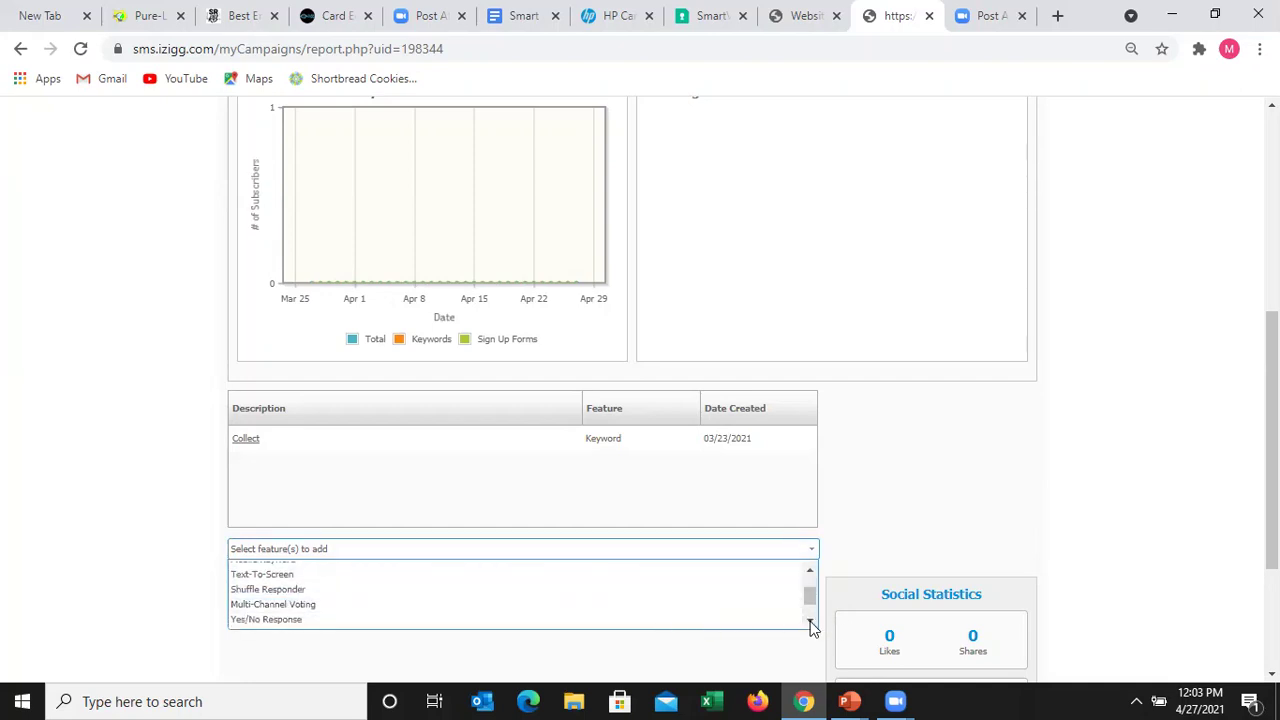
pyautogui.click(811, 622)
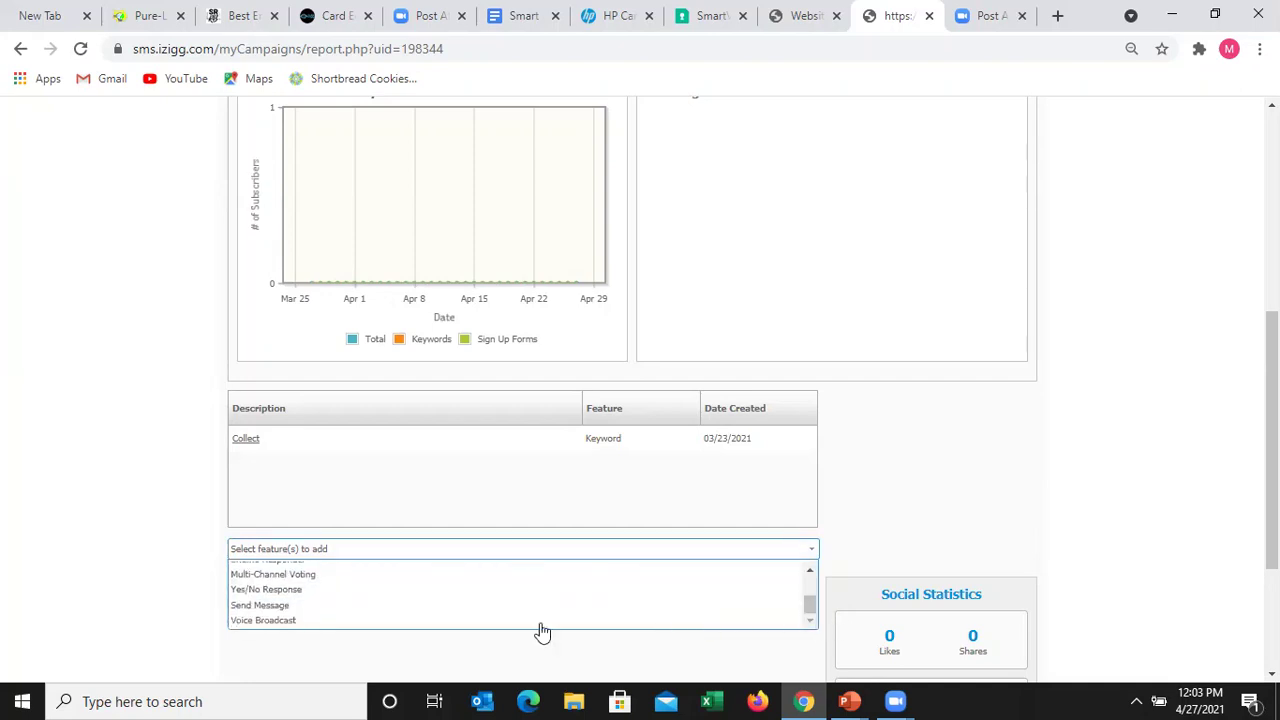
pyautogui.click(405, 606)
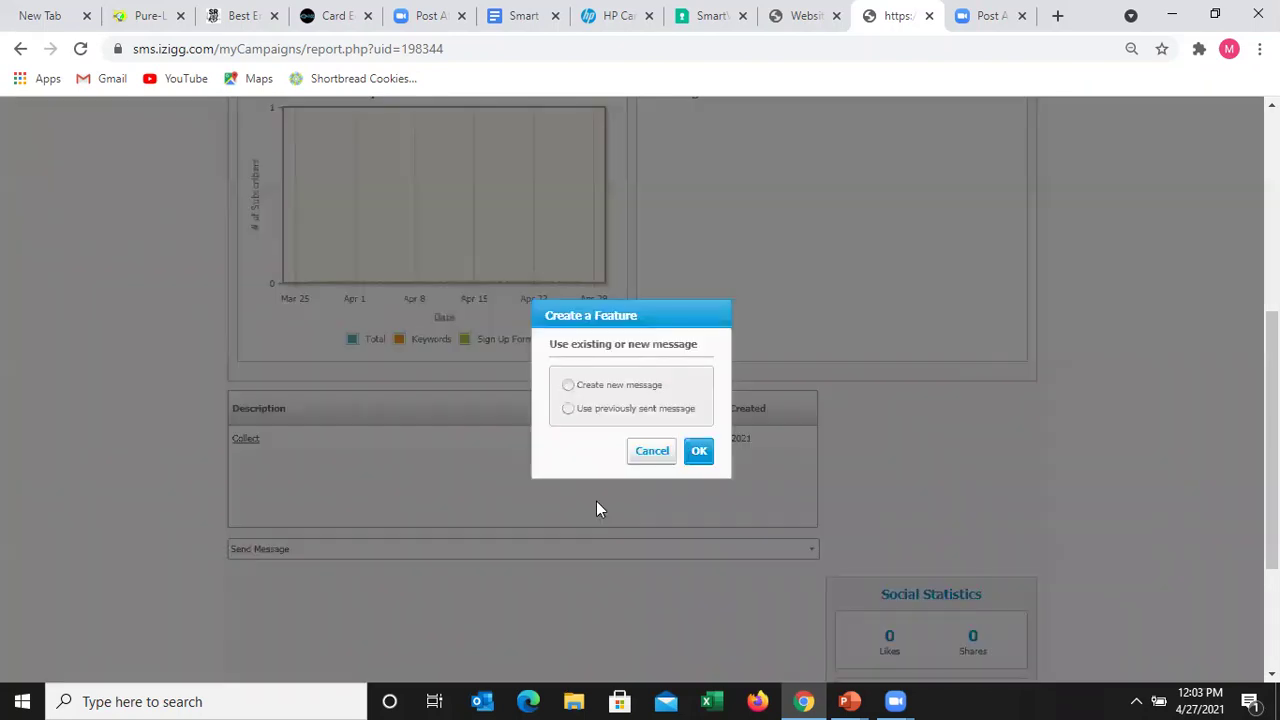
pyautogui.click(567, 412)
pyautogui.click(697, 452)
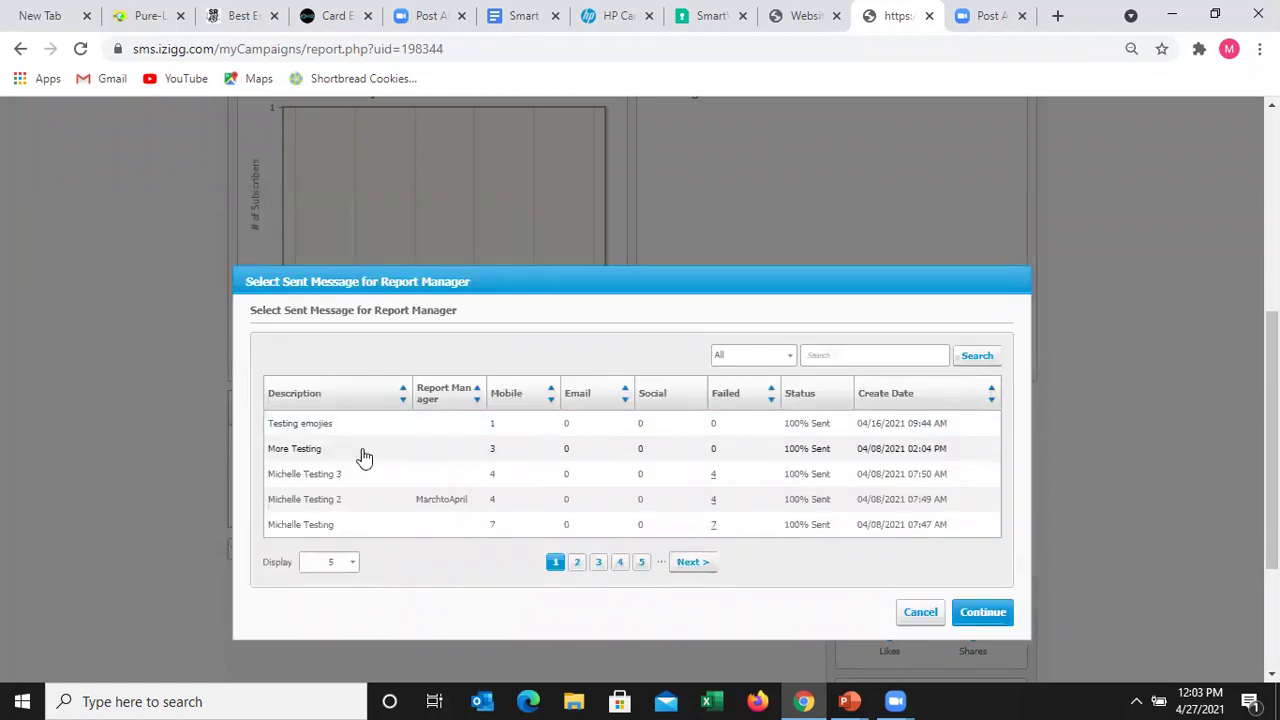
pyautogui.click(375, 455)
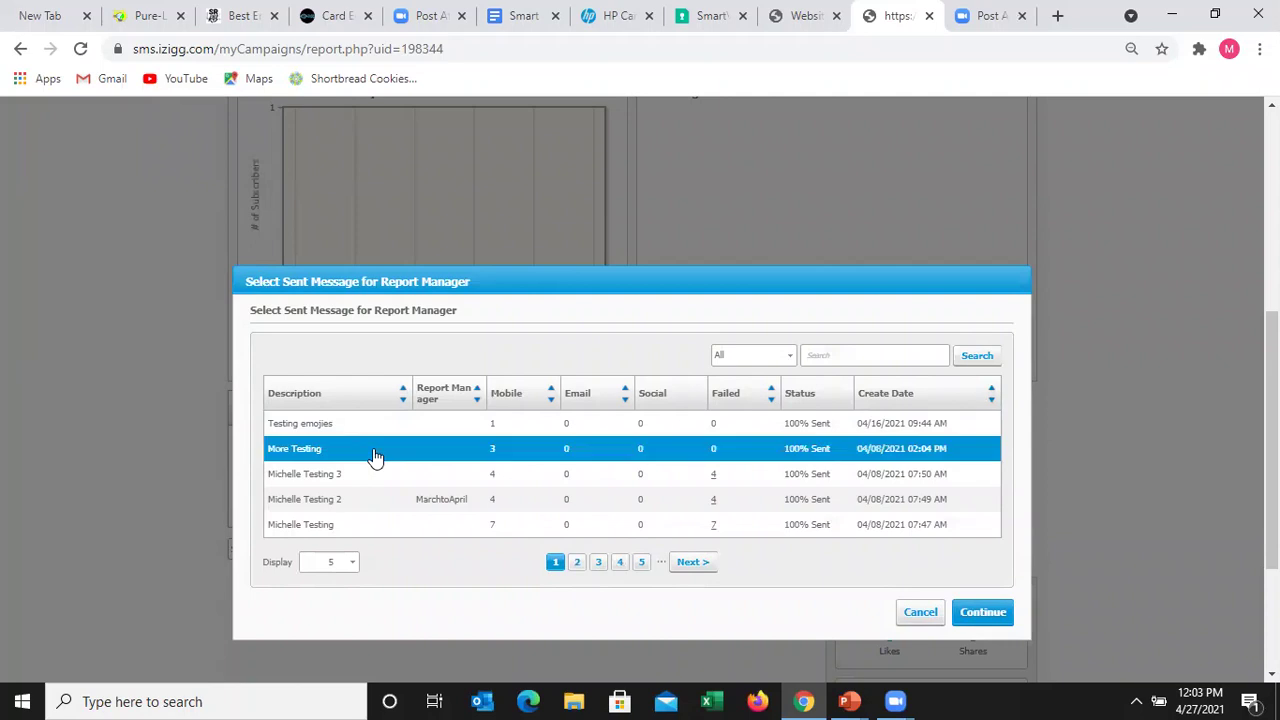
pyautogui.click(985, 613)
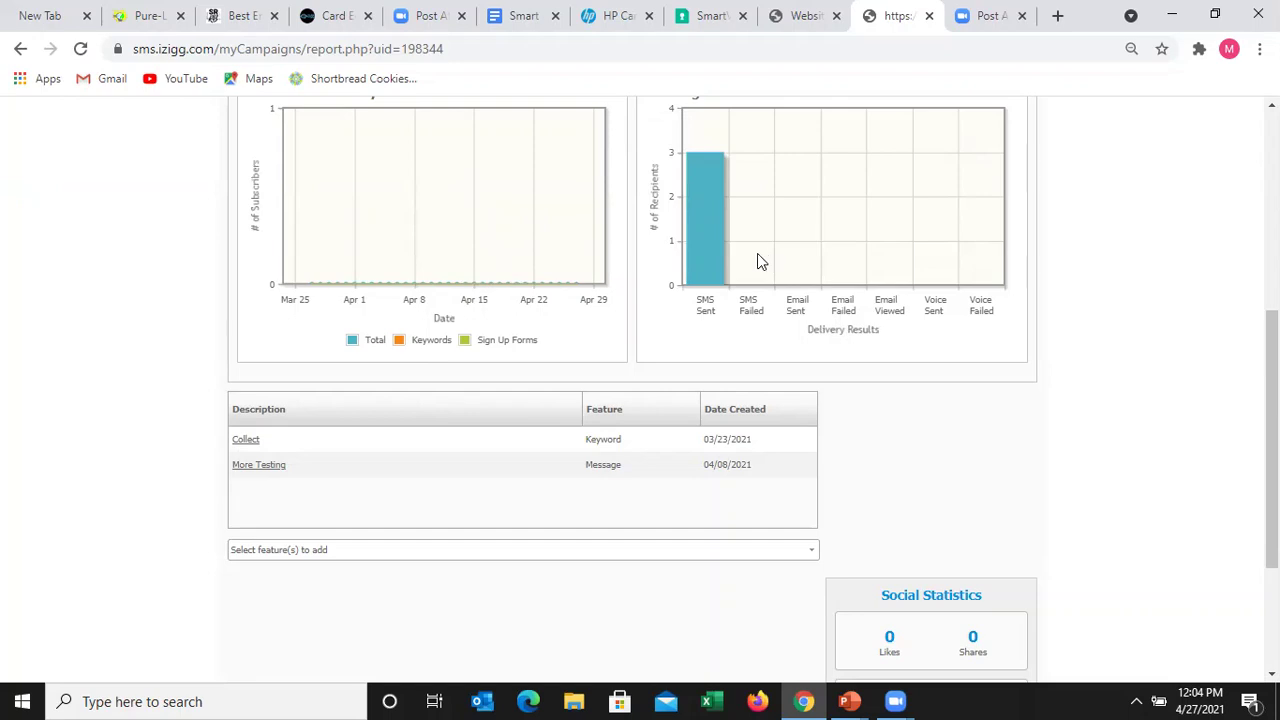
pyautogui.moveTo(705, 250)
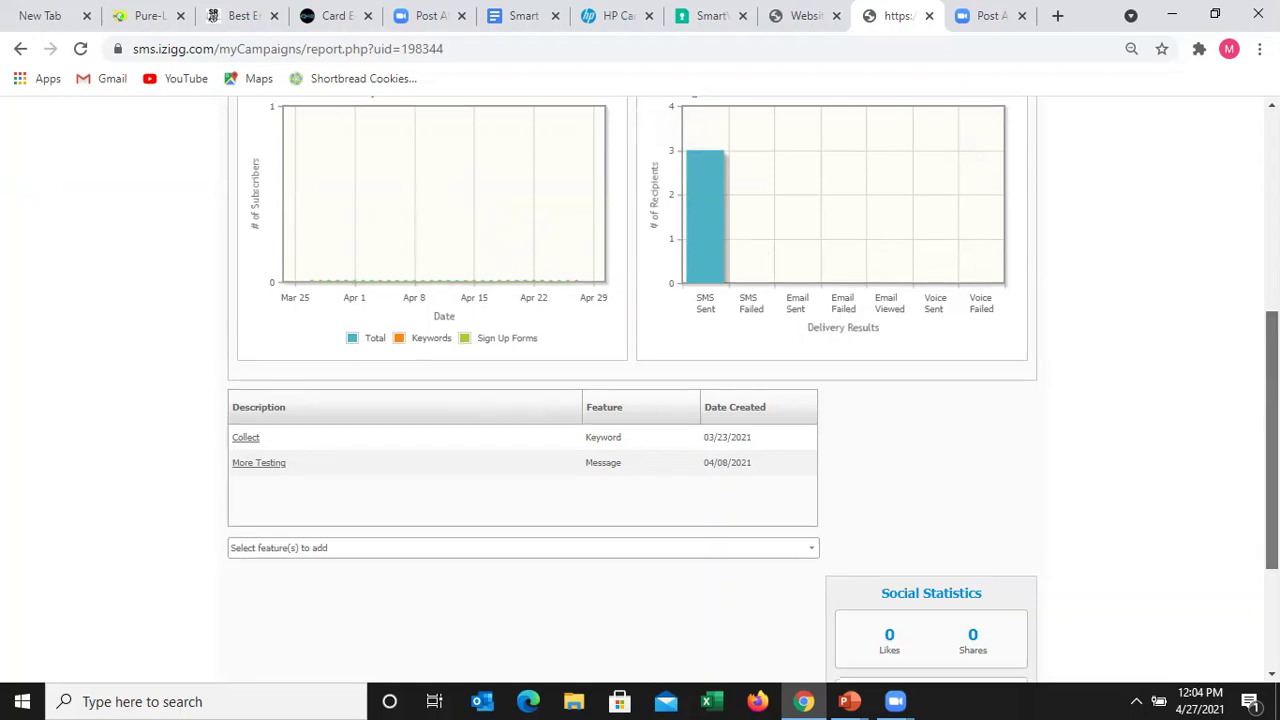
# Step: Return to the Report Manager list and open the MarchtoApril report
pyautogui.scroll(-3, 1000, 406)
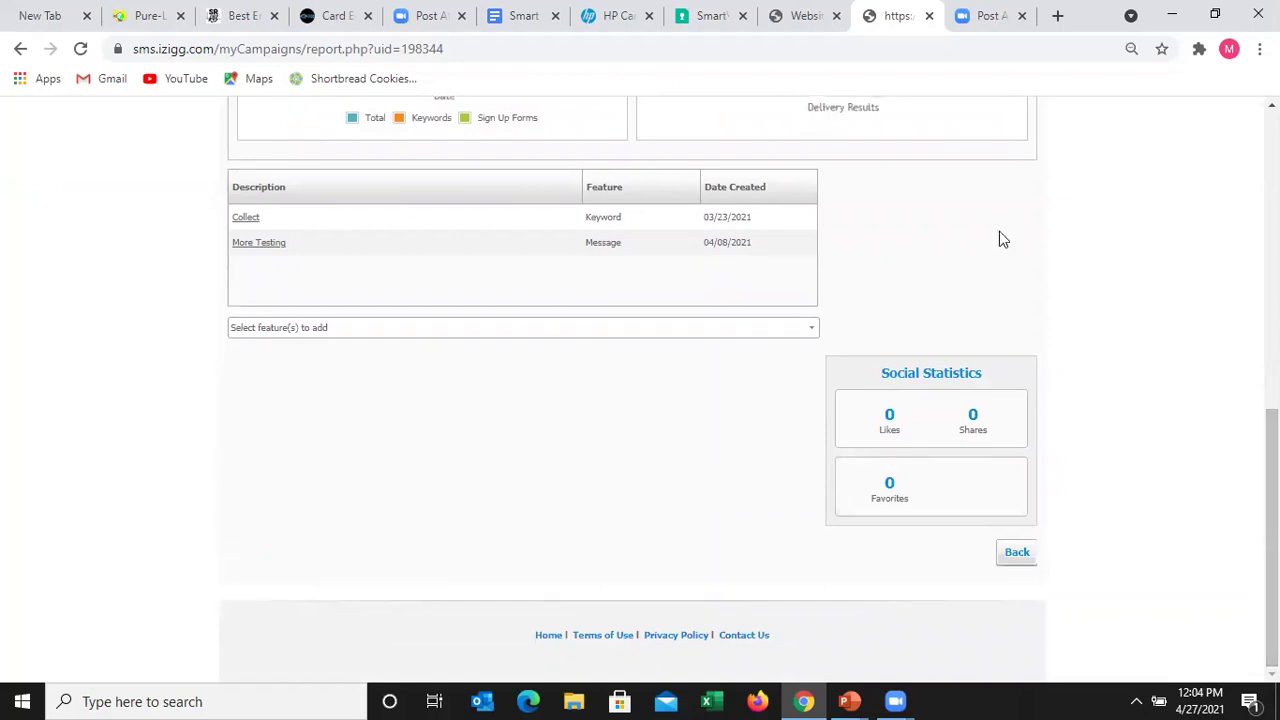
pyautogui.scroll(10, 670, 292)
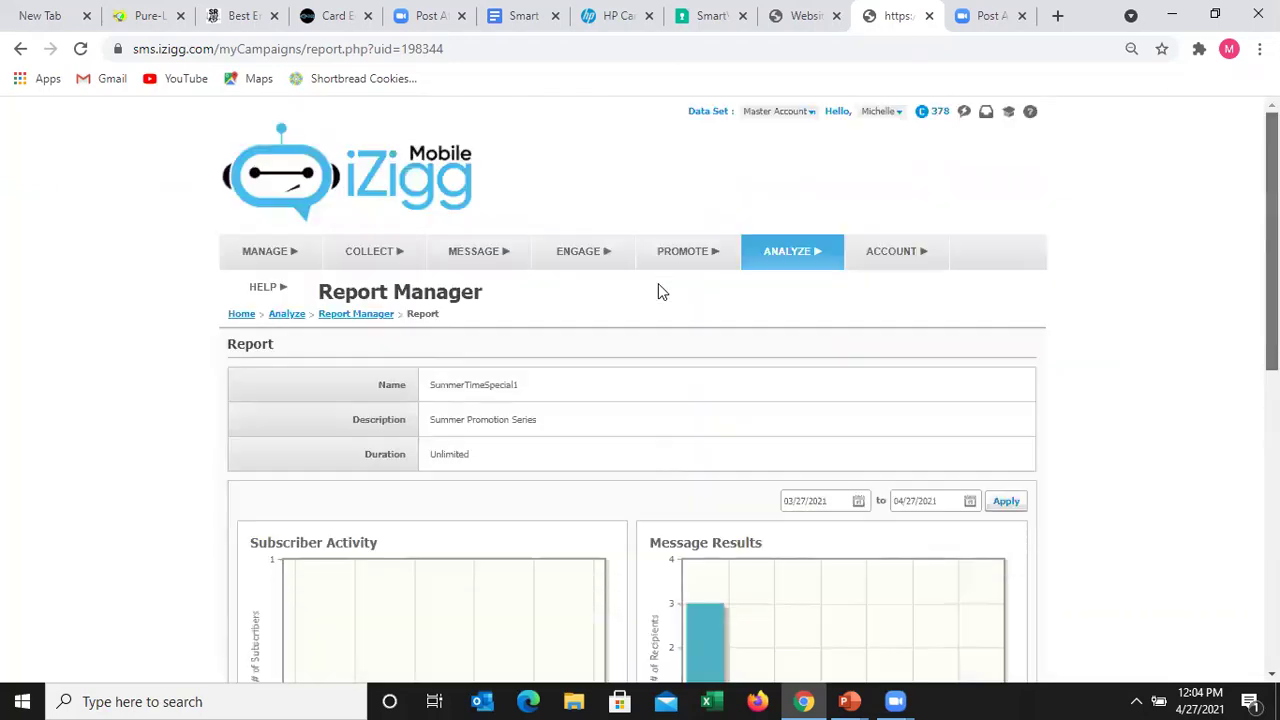
pyautogui.click(782, 287)
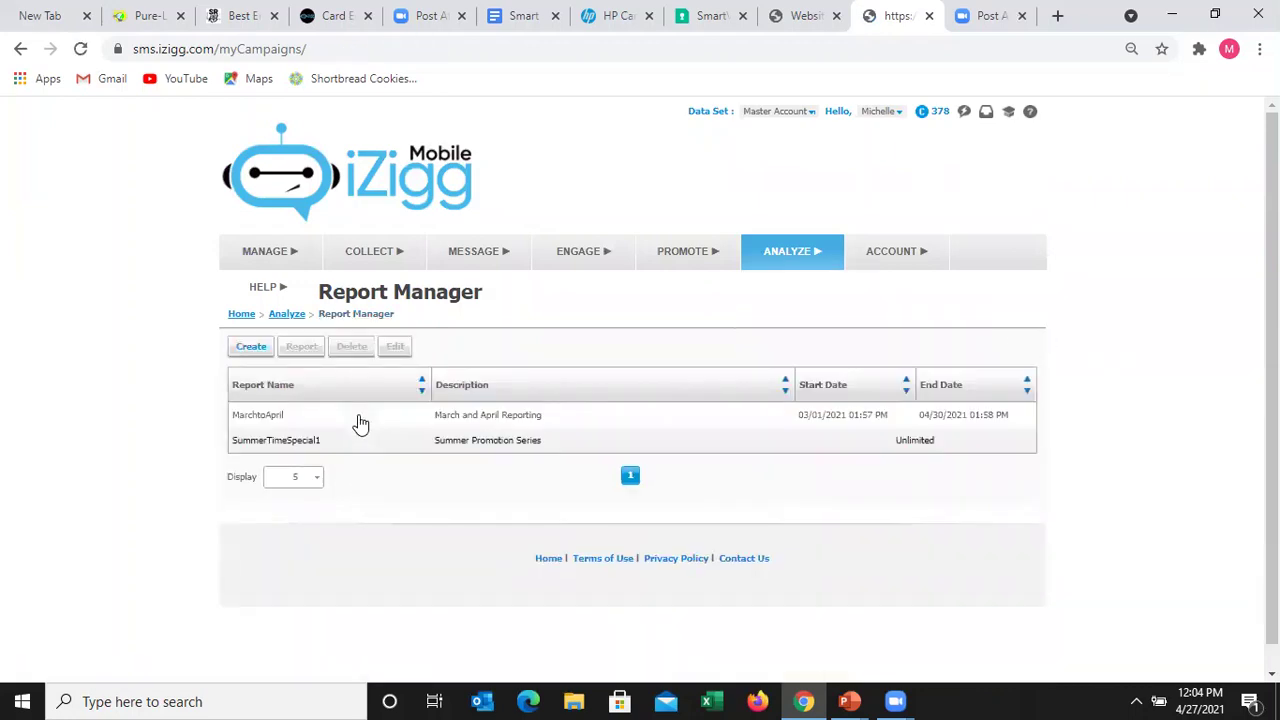
pyautogui.click(358, 420)
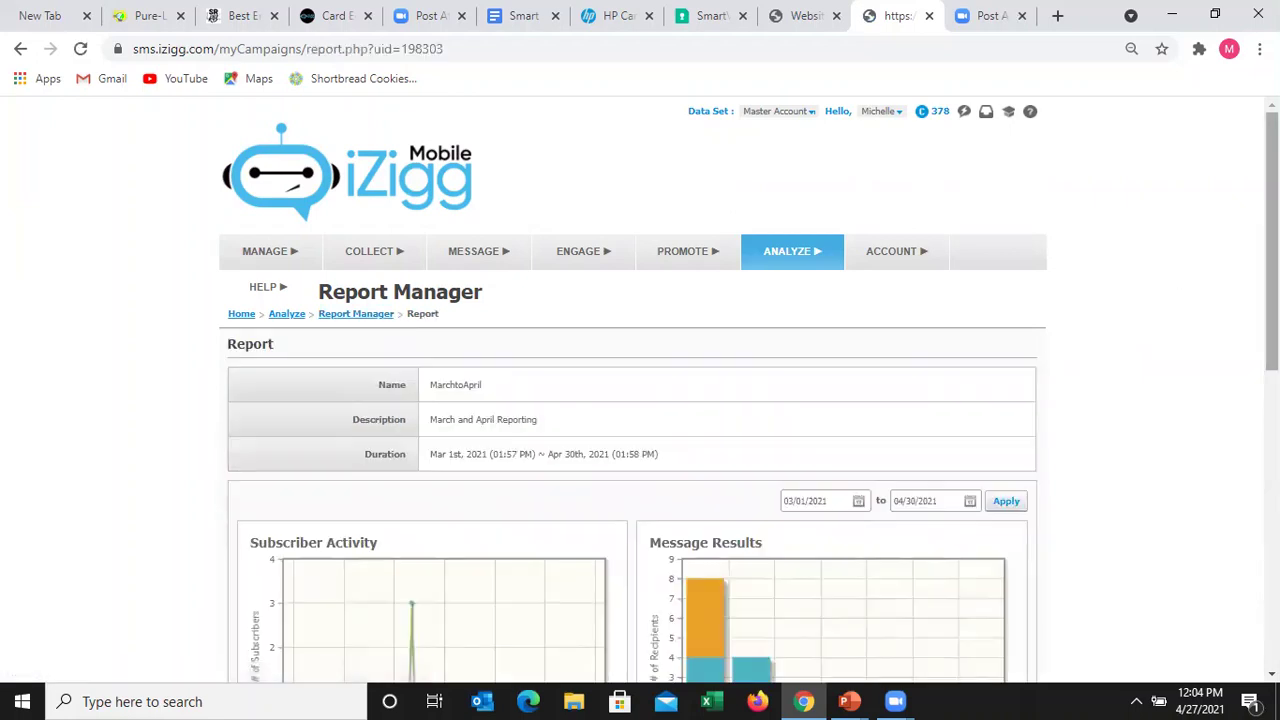
# Step: Examine the Subscriber Activity points and the SMS Sent and SMS Failed bars in the MarchtoApril report charts
pyautogui.scroll(-3, 1015, 272)
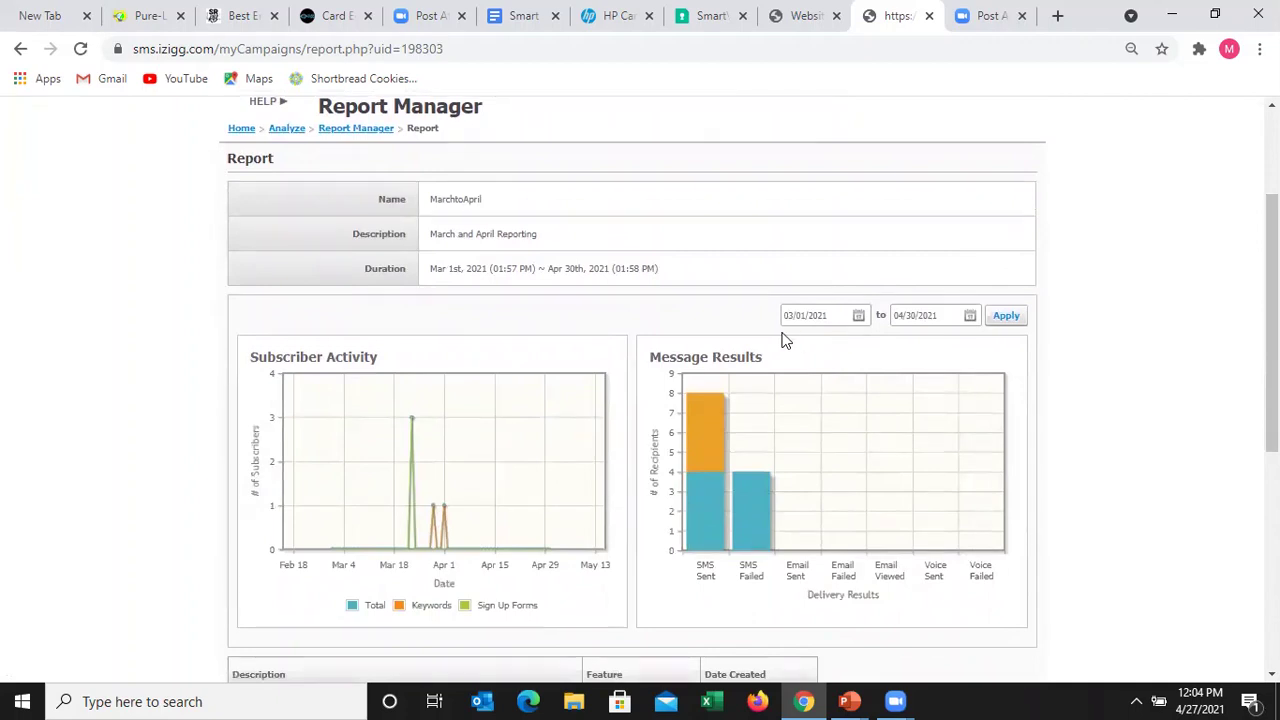
pyautogui.click(914, 328)
pyautogui.scroll(-1, 1272, 320)
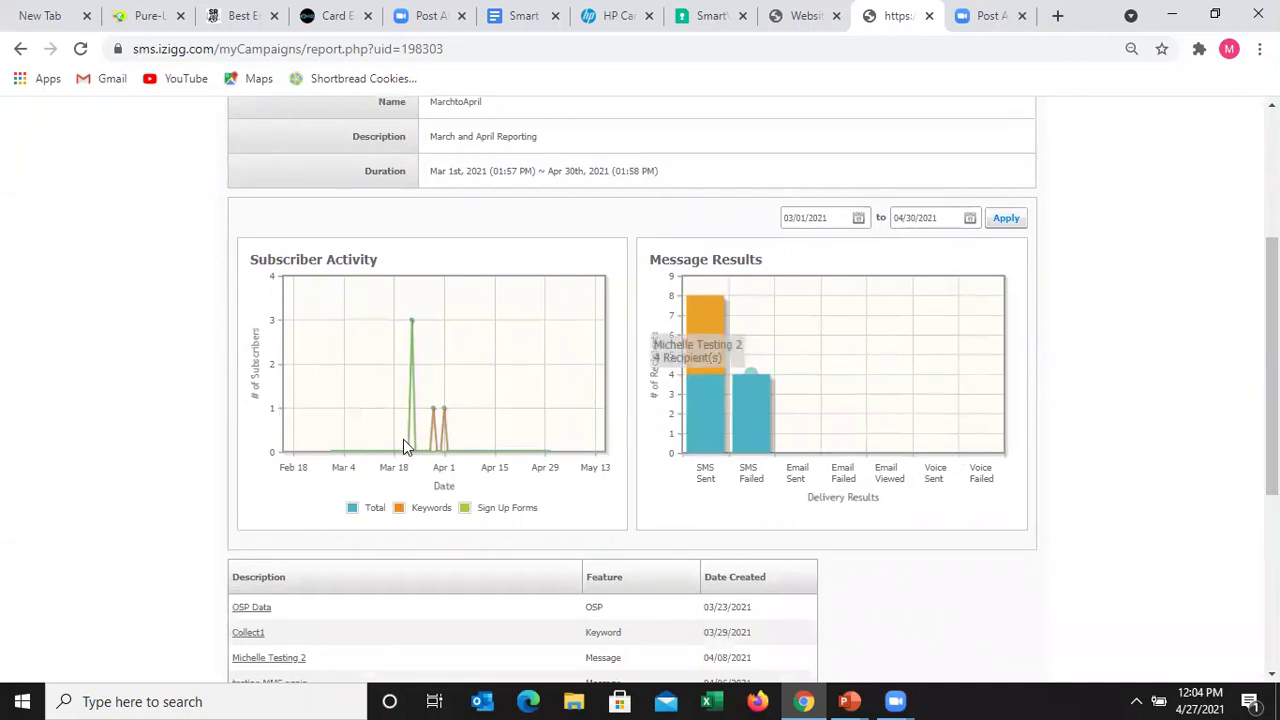
pyautogui.moveTo(409, 323)
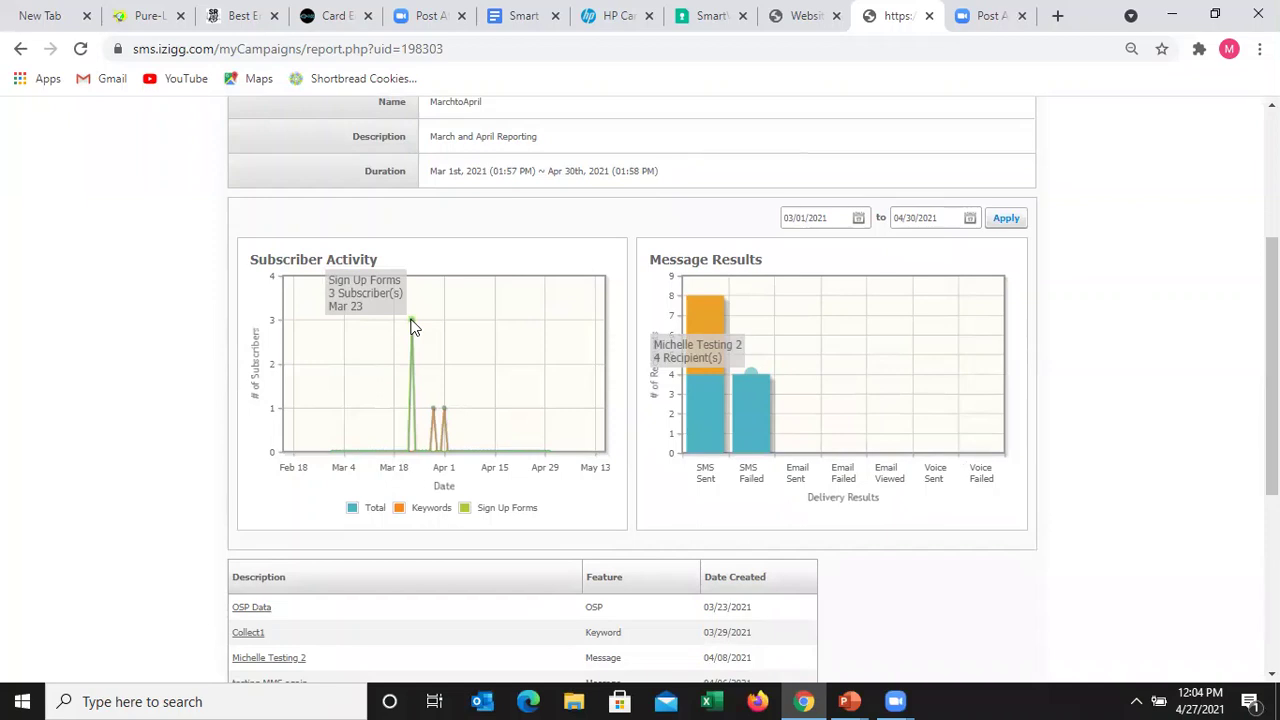
pyautogui.moveTo(447, 413)
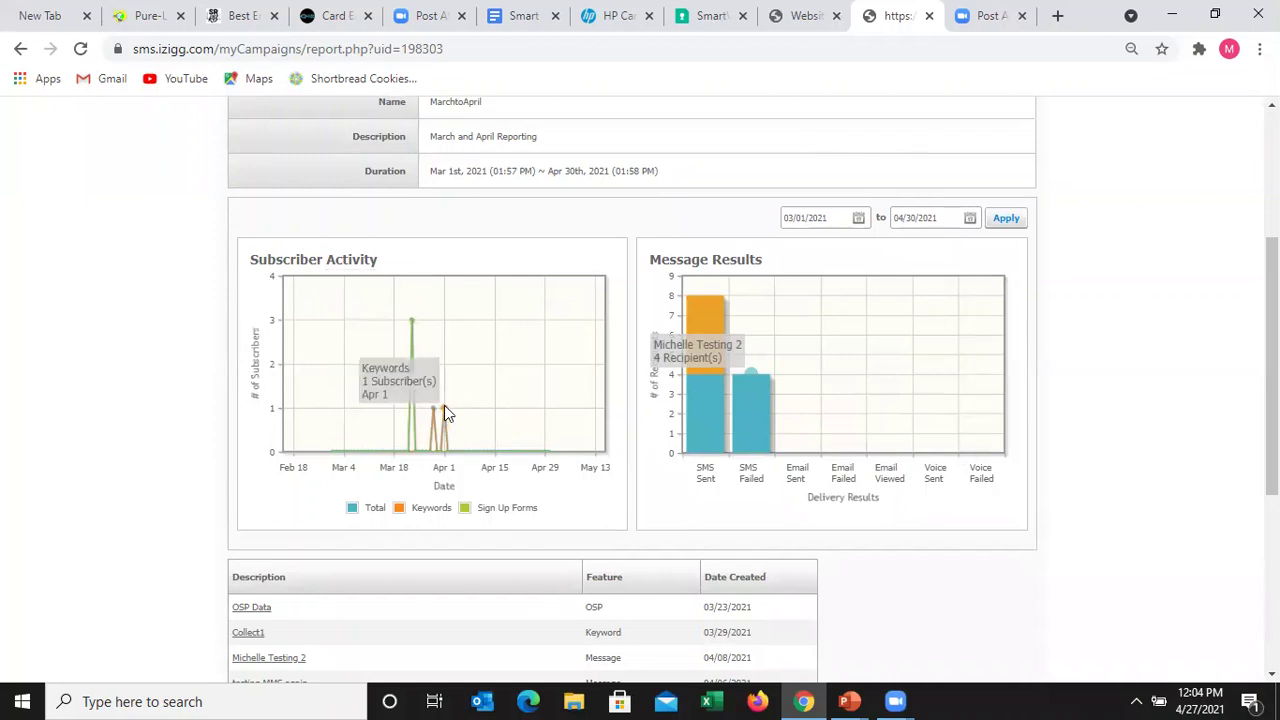
pyautogui.moveTo(712, 332)
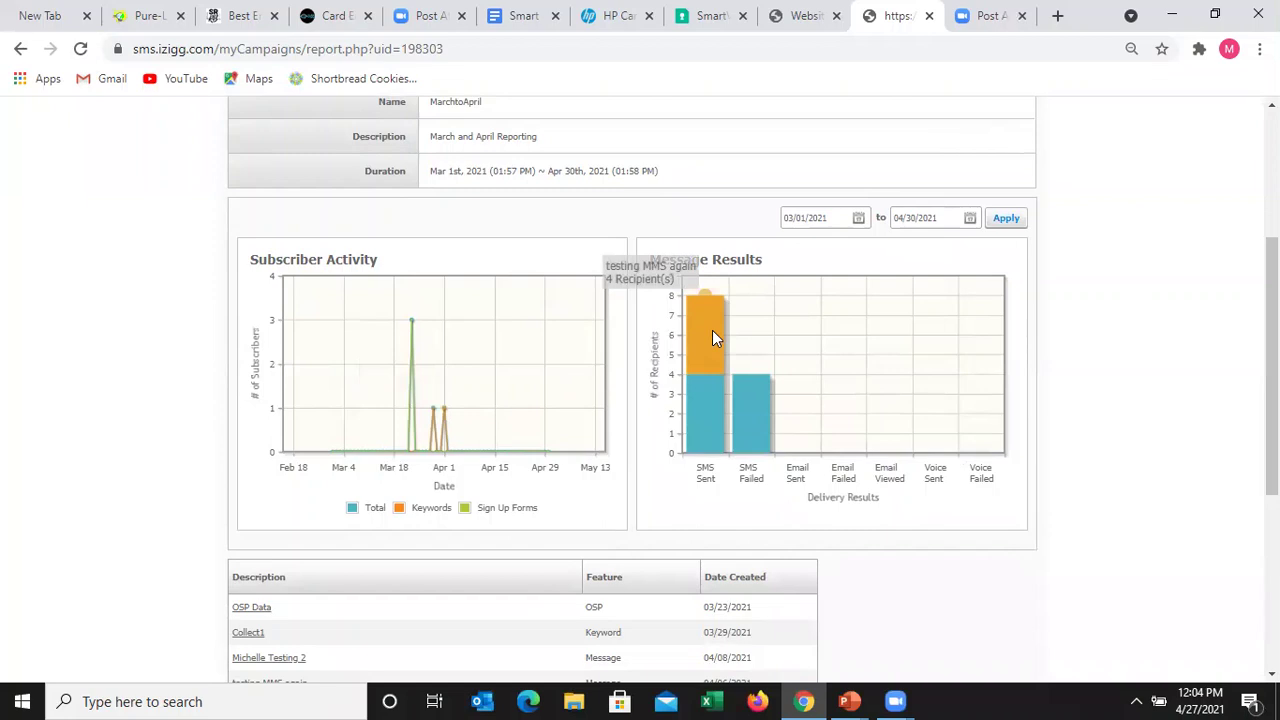
pyautogui.moveTo(707, 417)
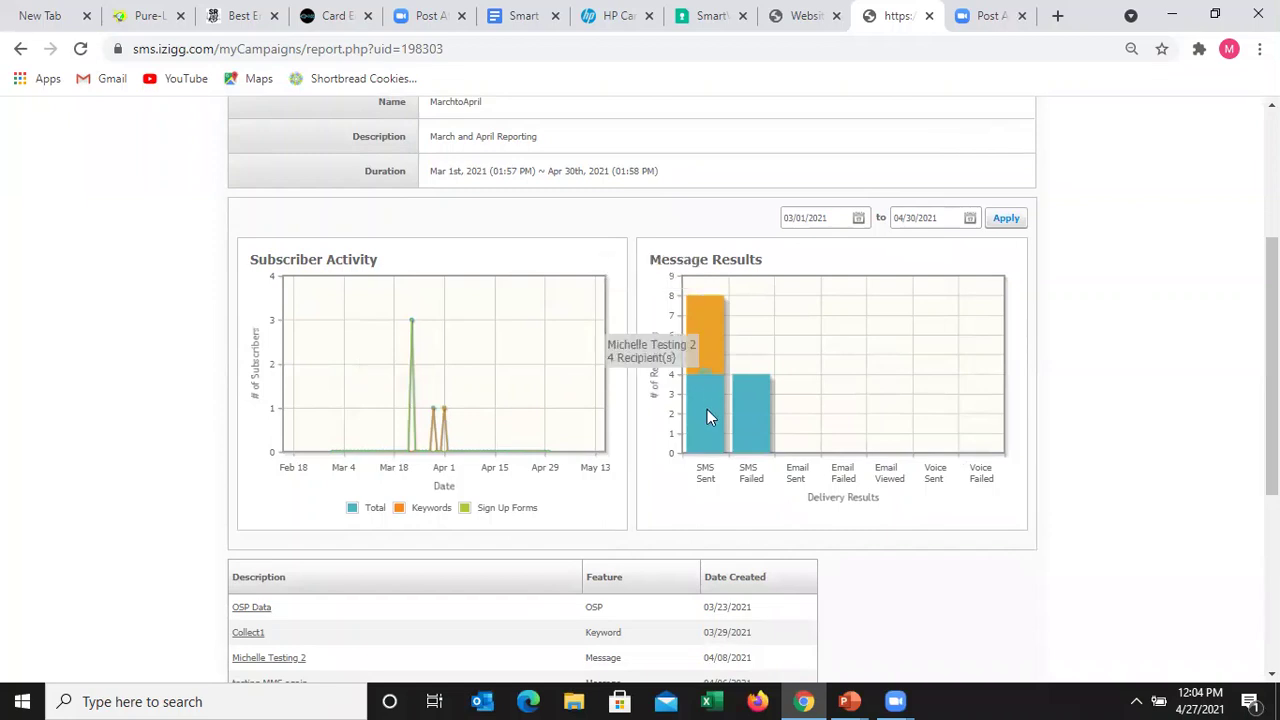
pyautogui.moveTo(750, 417)
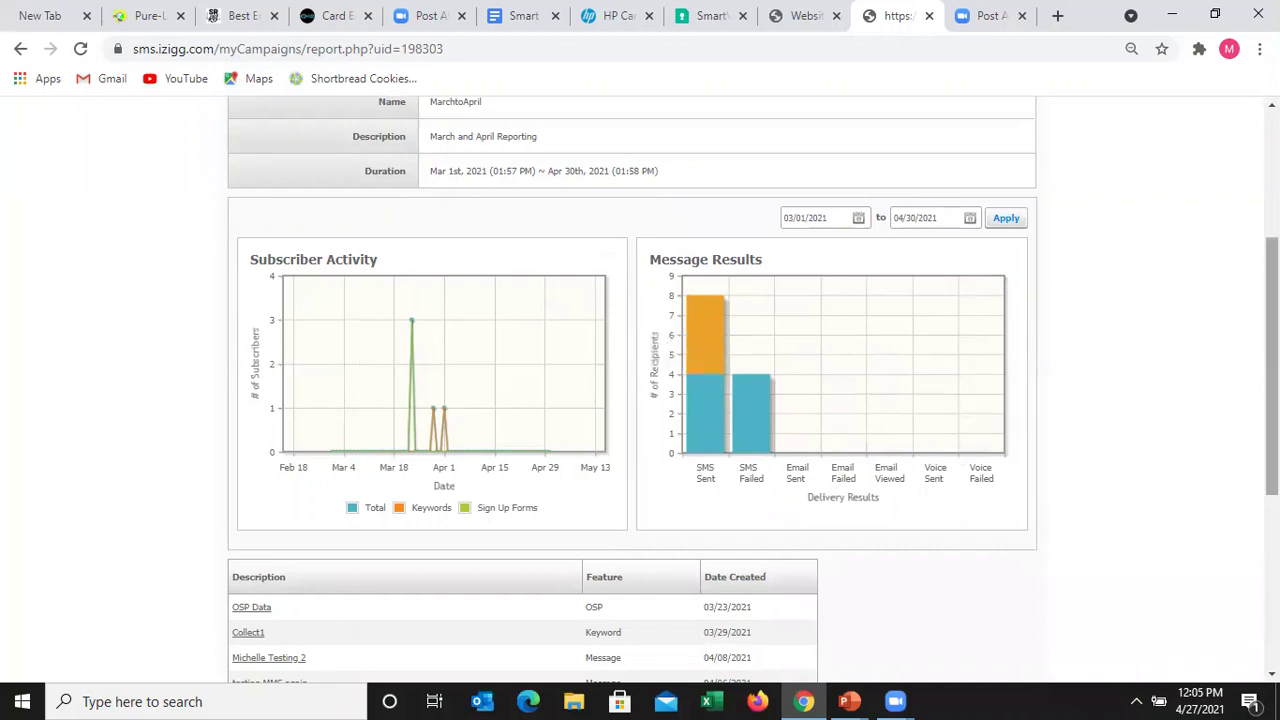
# Step: Review the features attached to the MarchtoApril report and its Social Statistics alongside the charts
pyautogui.scroll(-2, 1271, 400)
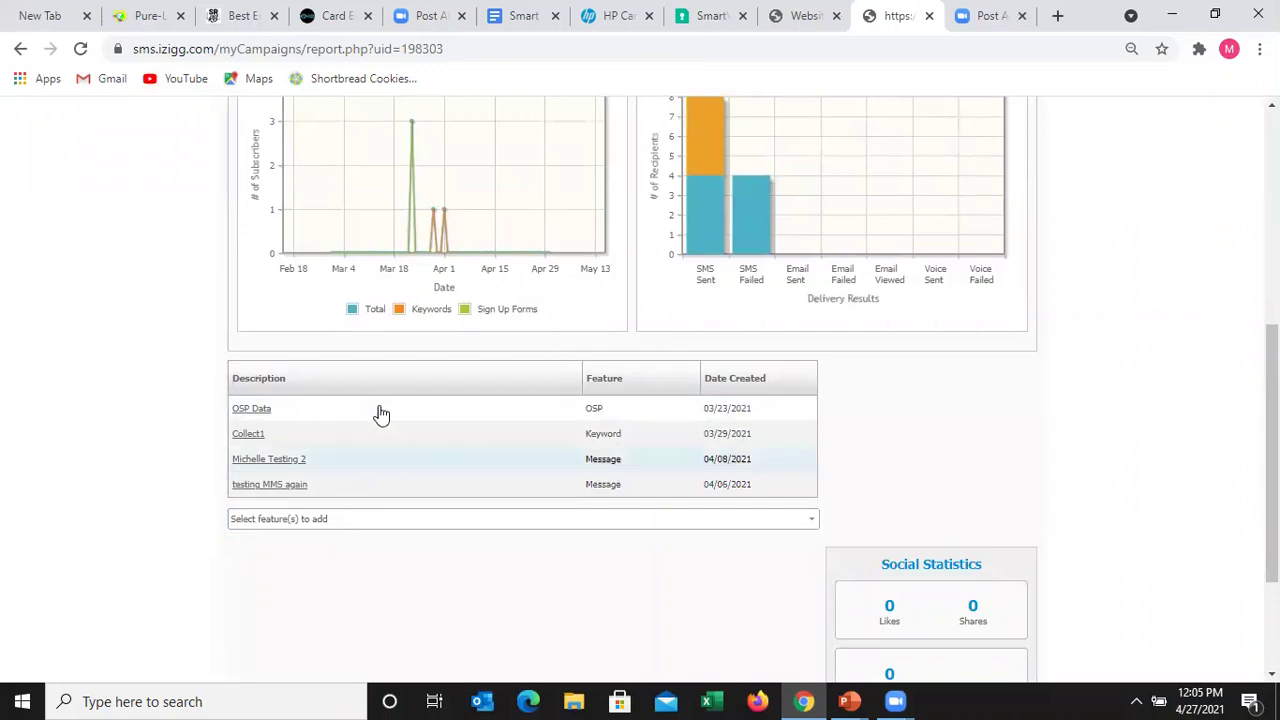
pyautogui.scroll(1, 351, 517)
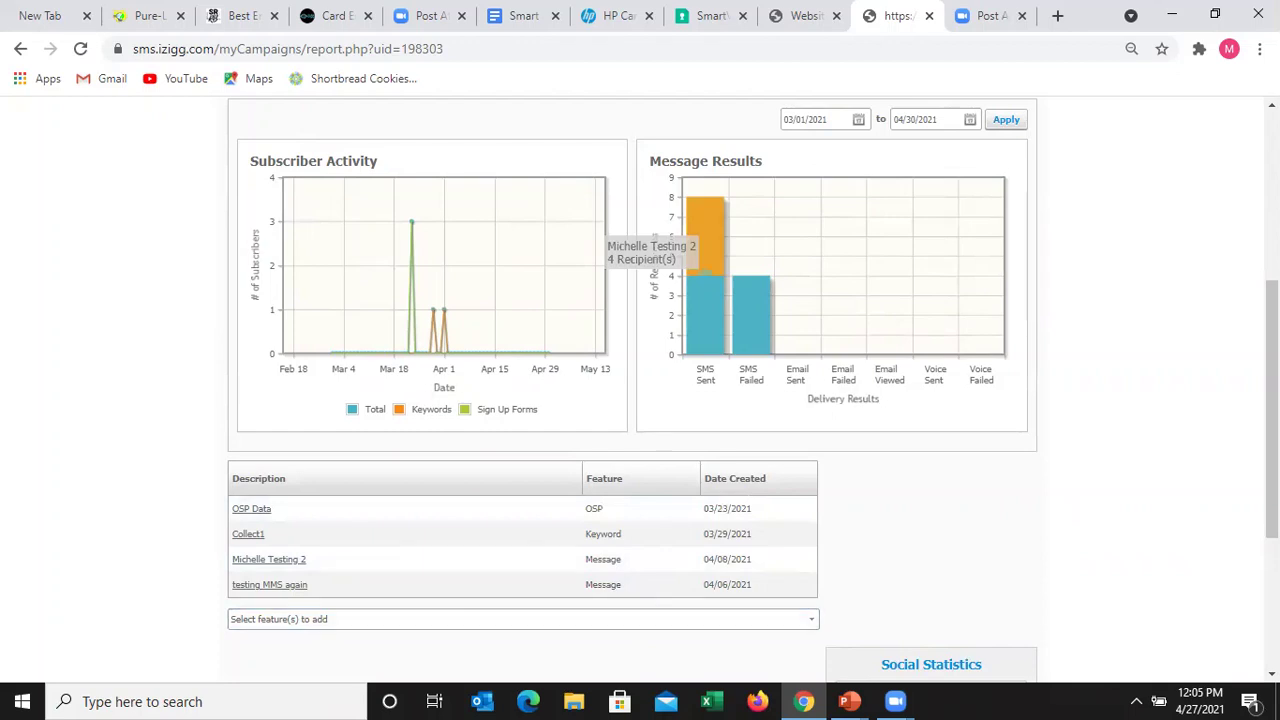
pyautogui.scroll(-3, 1163, 494)
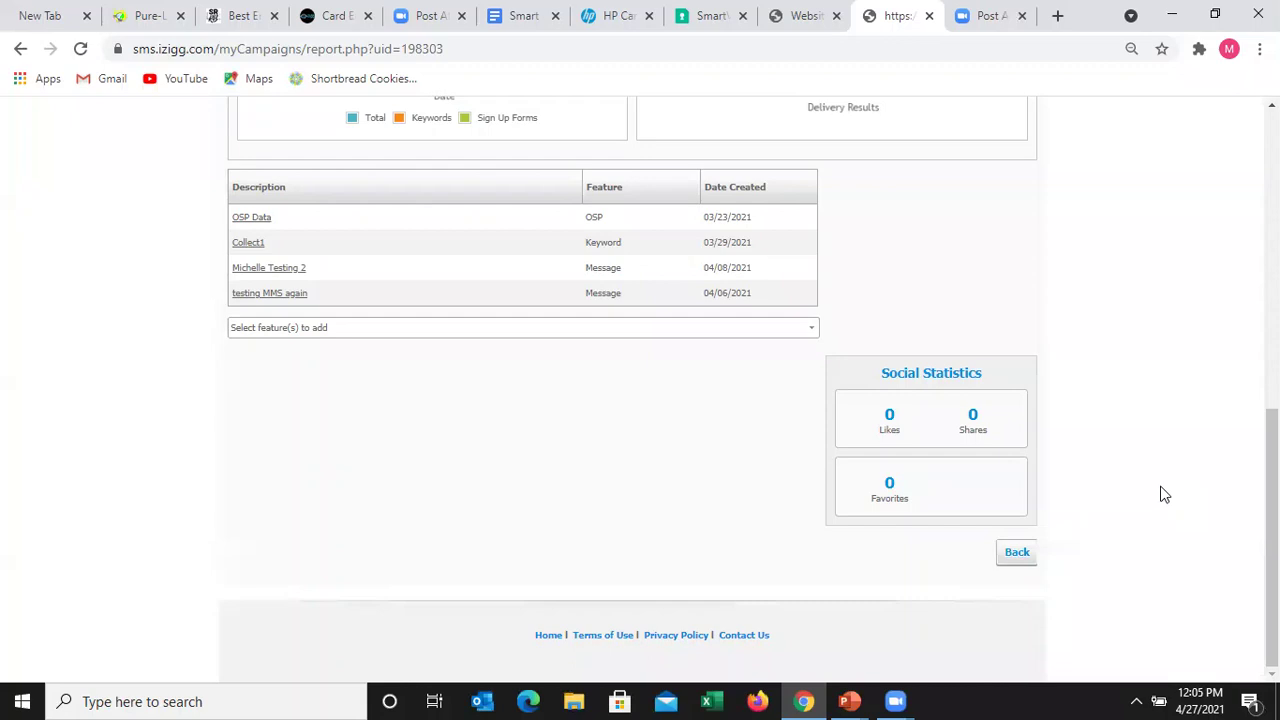
pyautogui.moveTo(1271, 538); pyautogui.dragTo(1271, 399)
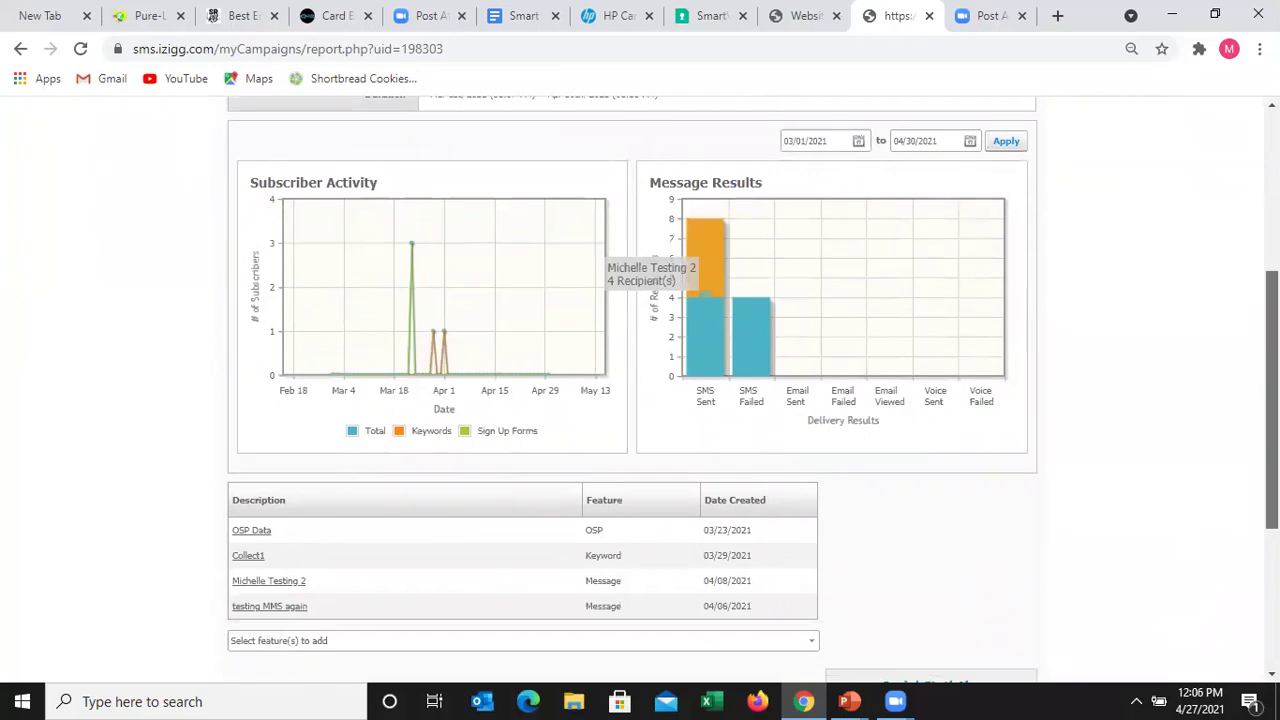
# Step: Open the Send Messages page and enter "April Message" as the new message's description
pyautogui.scroll(3, 894, 154)
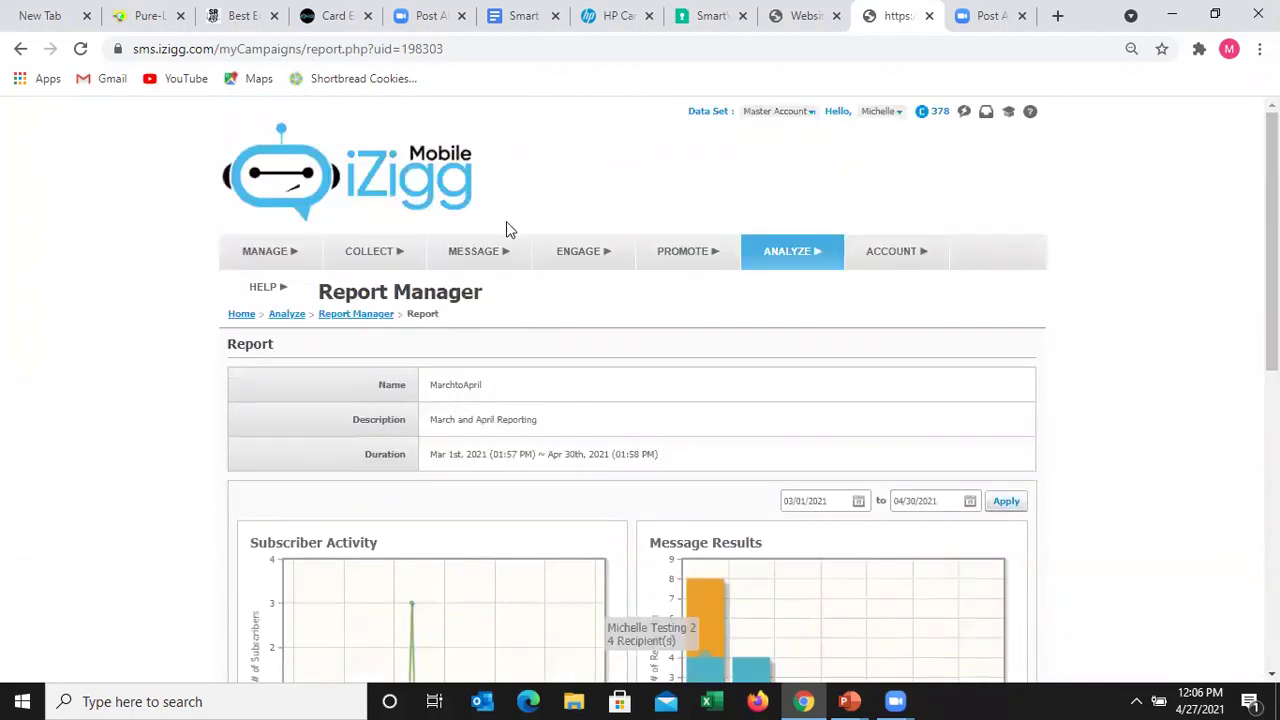
pyautogui.moveTo(500, 250)
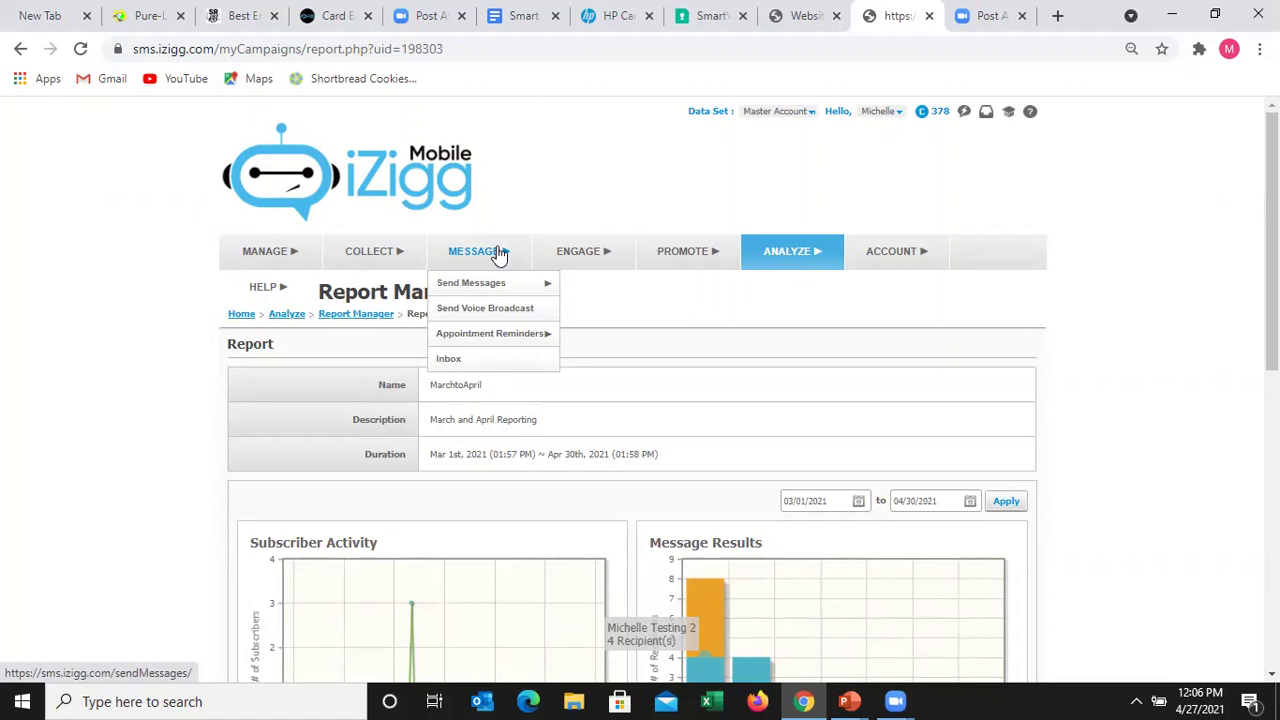
pyautogui.click(486, 283)
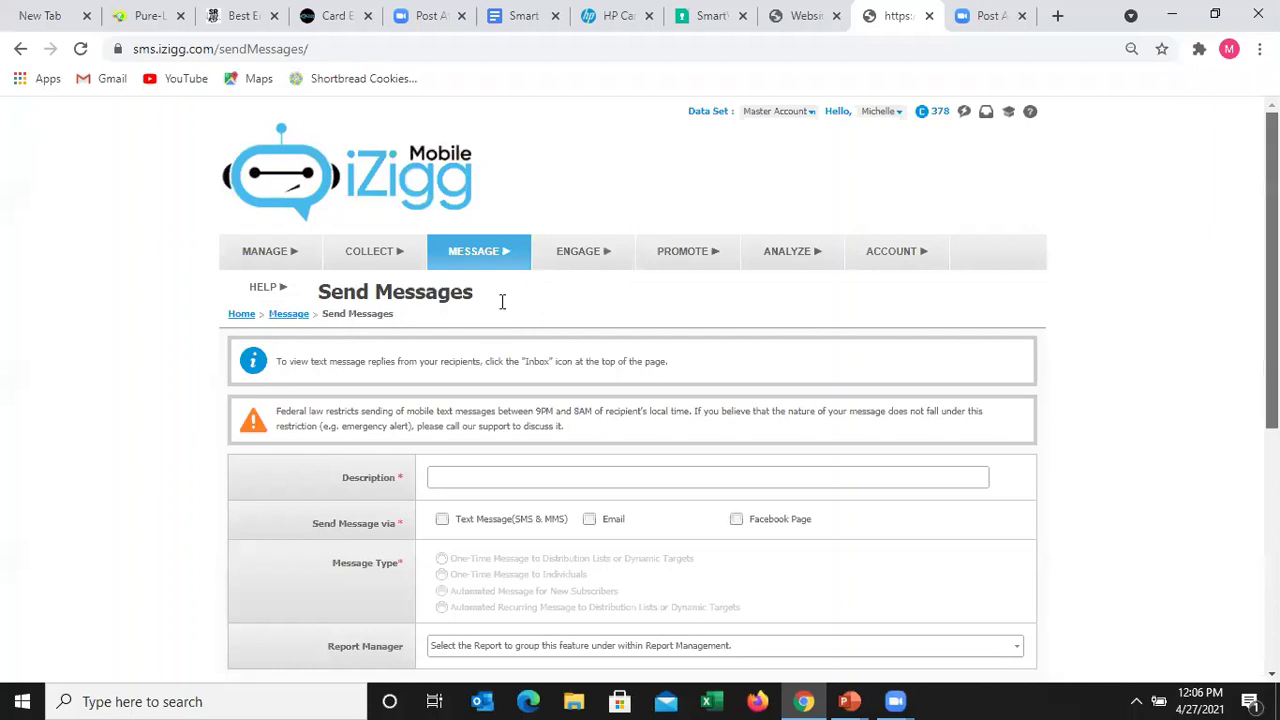
pyautogui.scroll(-2, 500, 300)
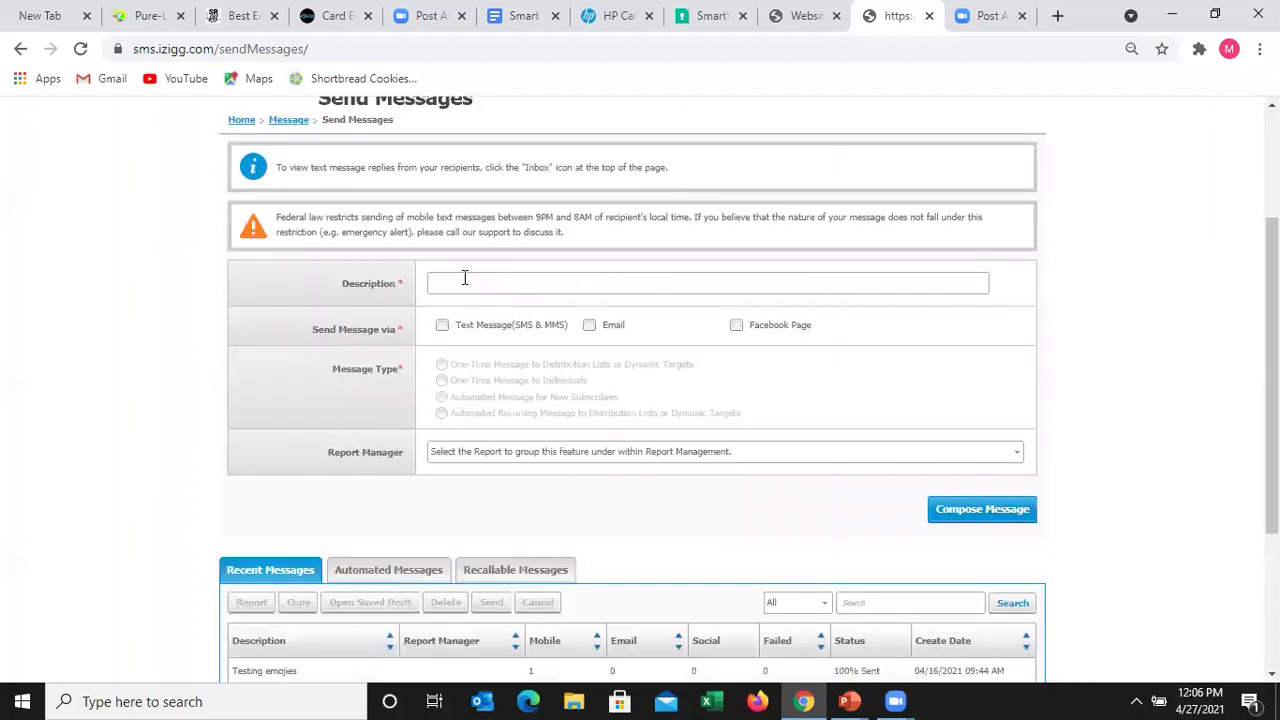
pyautogui.click(464, 278)
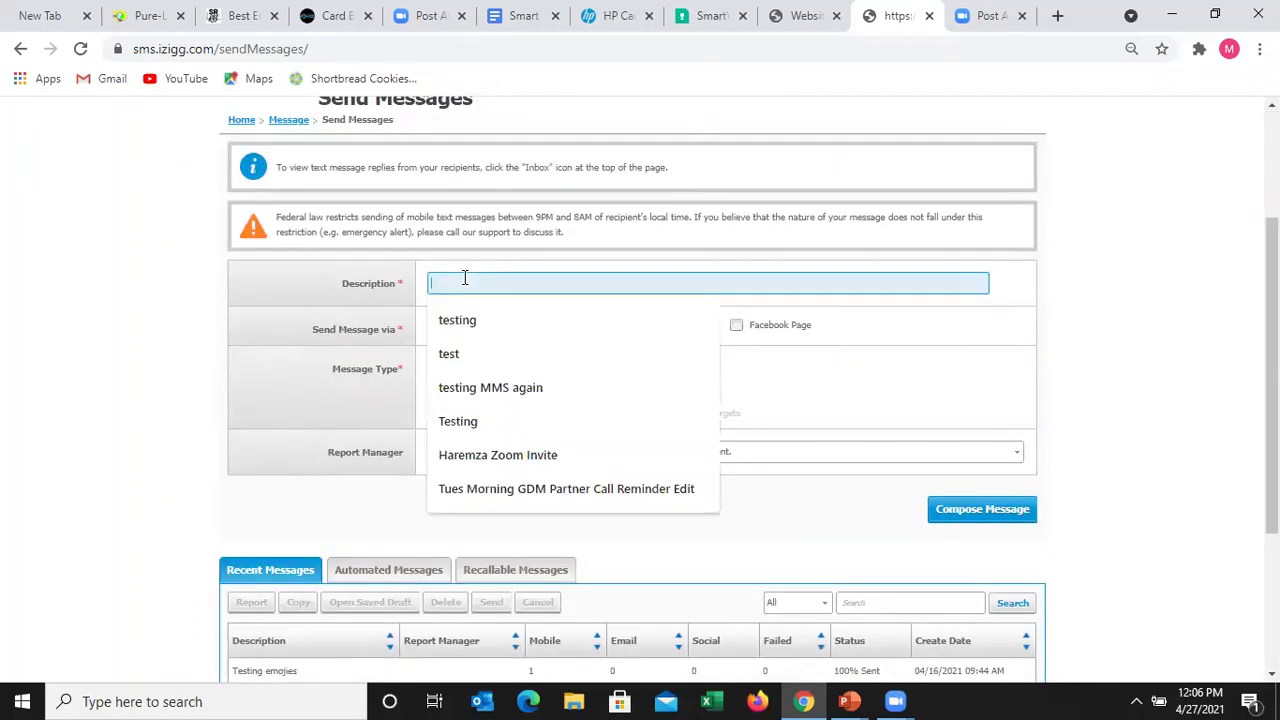
pyautogui.write('A')
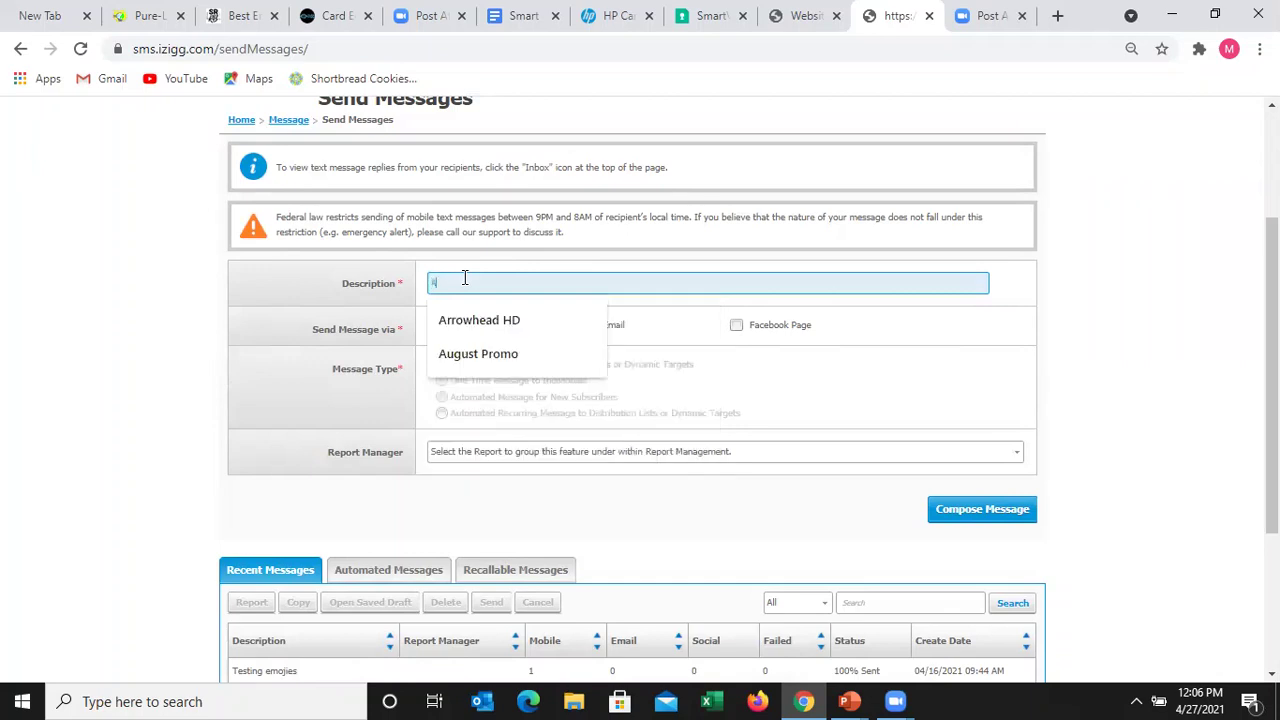
pyautogui.write('pril Message')
# Step: Set the message to Text Message (SMS & MMS) as a One-Time Message to Distribution Lists or Dynamic Targets, and show the available Report Manager reports
pyautogui.click(442, 325)
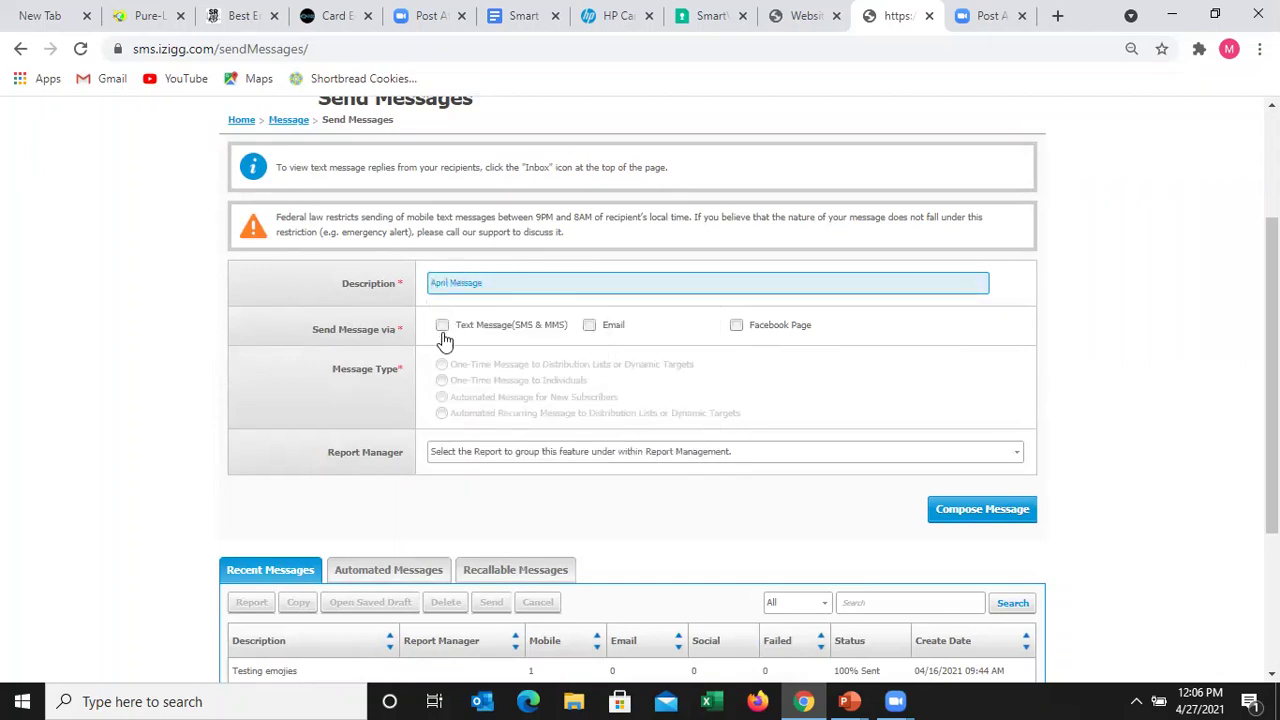
pyautogui.click(441, 365)
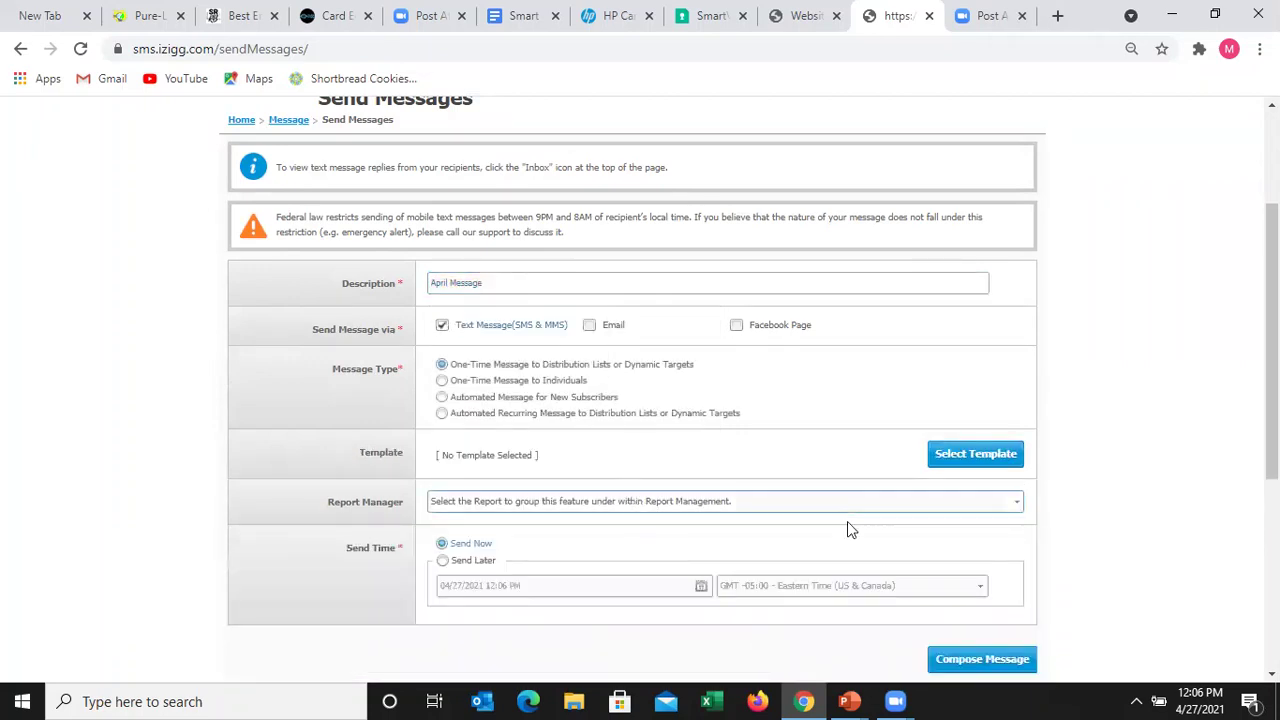
pyautogui.click(577, 505)
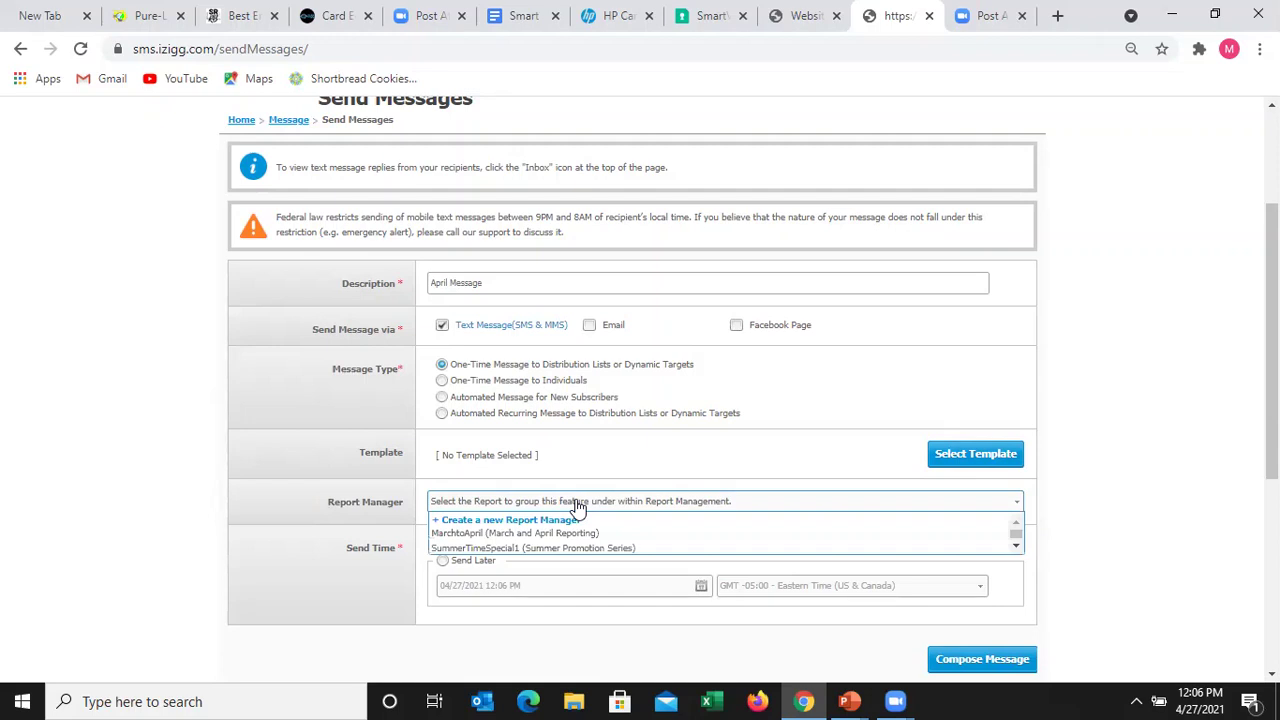